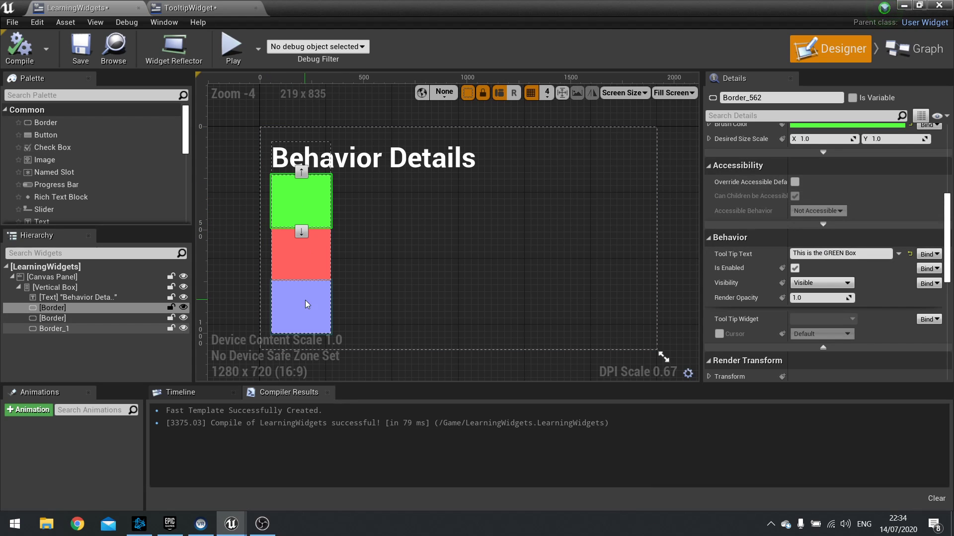
# Step: Scroll the green Border's Details to Behavior, where Tool Tip Text reads 'This is the GREEN Box.'
pyautogui.scroll(-2, 772, 214)
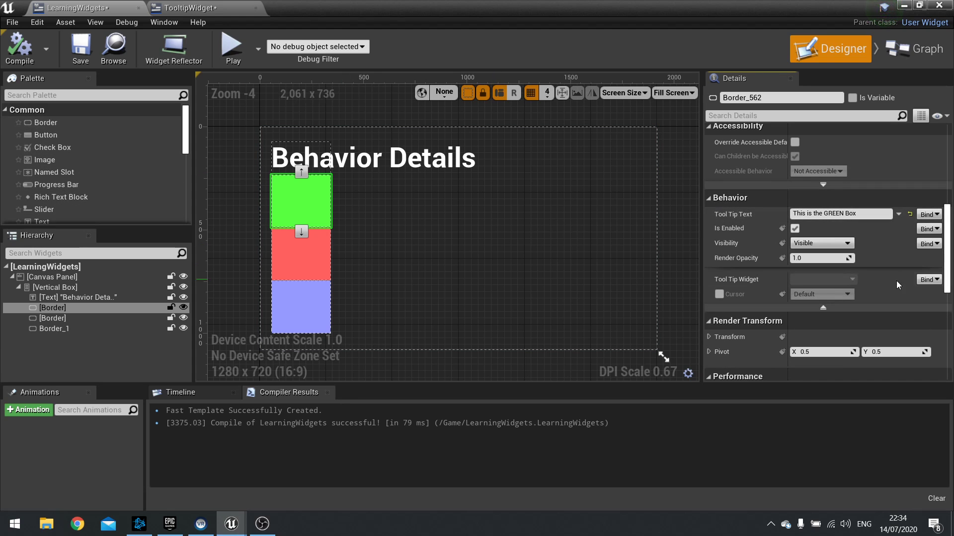
pyautogui.moveTo(736, 221)
pyautogui.press('F7')
pyautogui.click(903, 12)
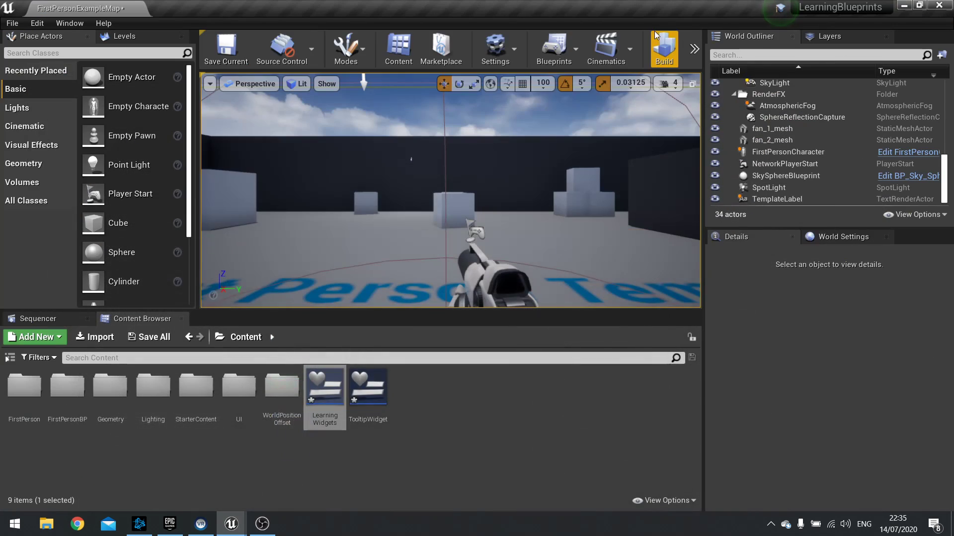
pyautogui.click(694, 48)
pyautogui.click(507, 124)
pyautogui.moveTo(252, 141)
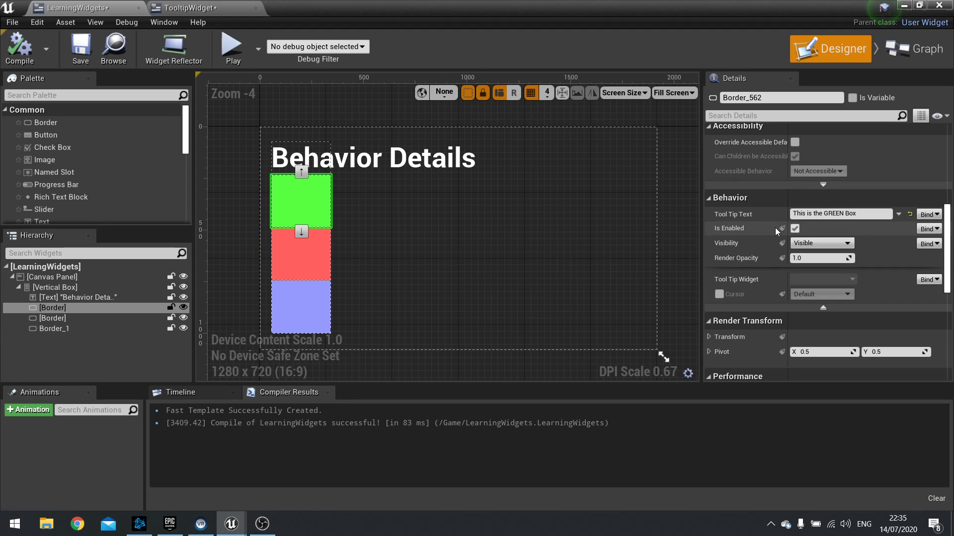
# Step: Select the blue box and run a quick play test of the level
pyautogui.click(301, 304)
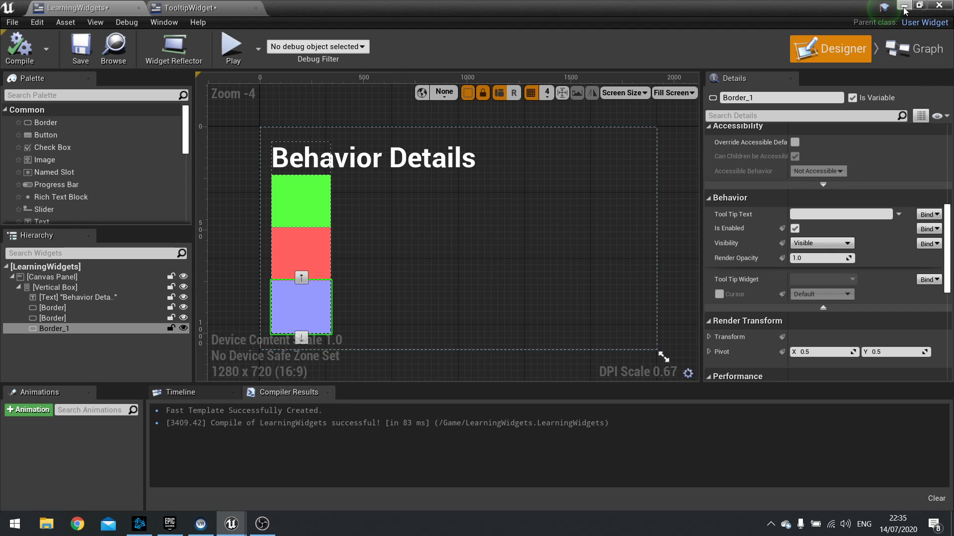
pyautogui.click(904, 5)
pyautogui.click(693, 49)
pyautogui.click(715, 109)
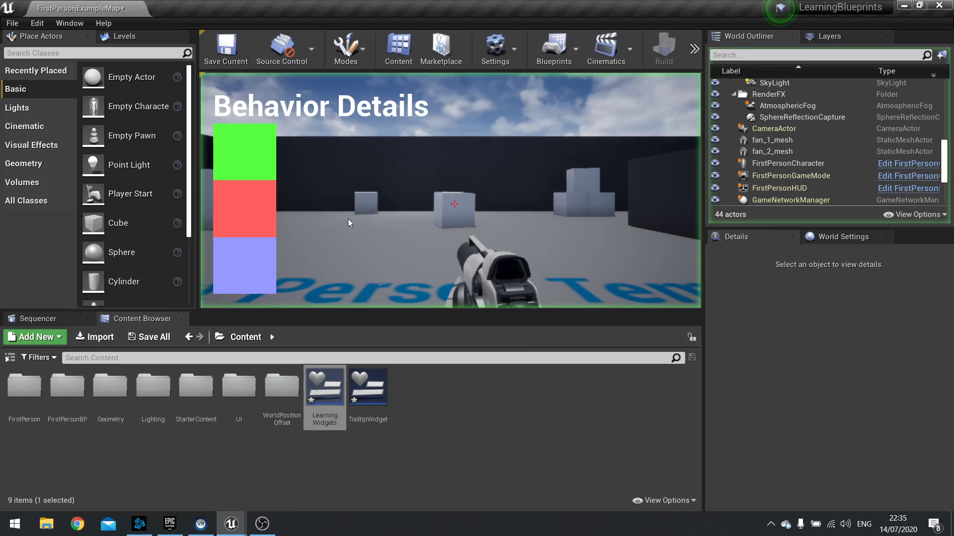
pyautogui.press('Escape')
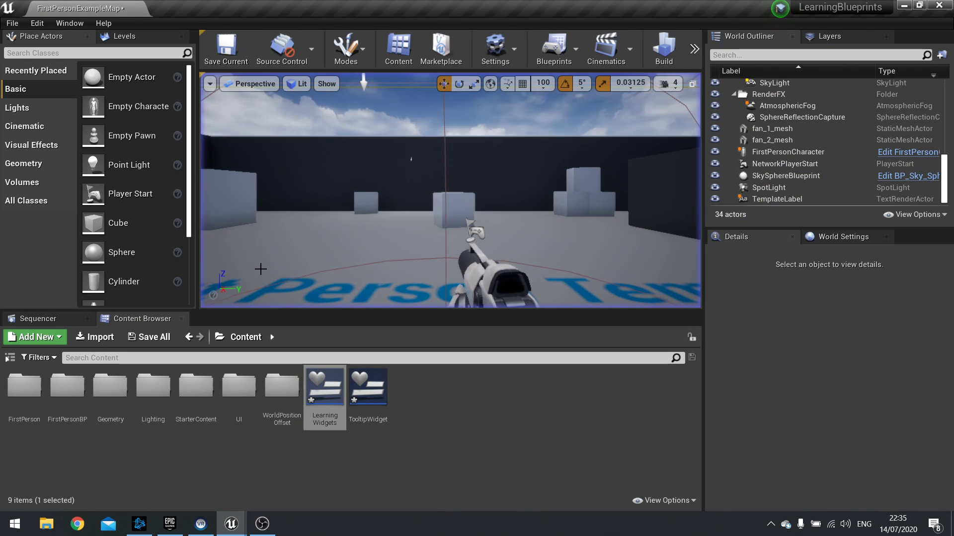
# Step: Compile LearningWidgets with the blue box disabled and play the level to see it greyed
pyautogui.doubleClick(340, 399)
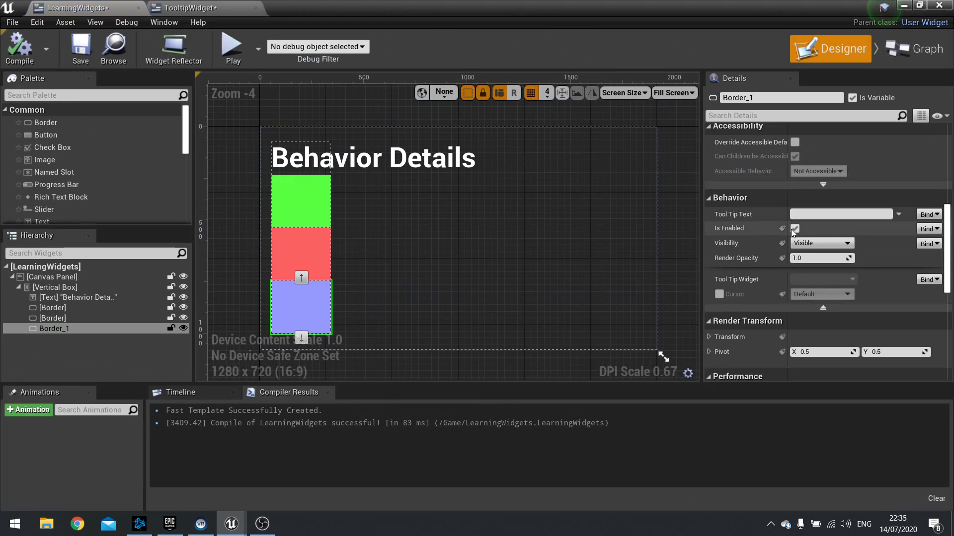
pyautogui.press('F7')
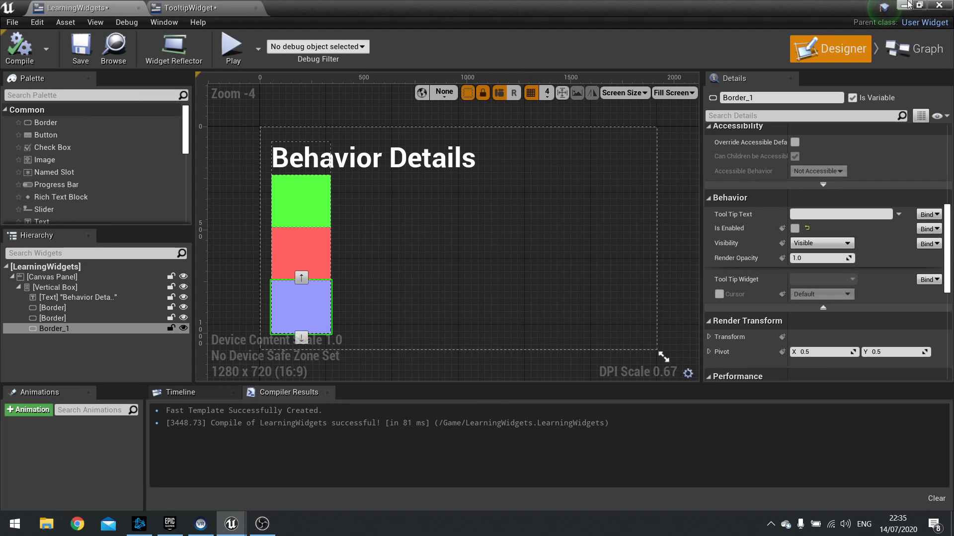
pyautogui.click(904, 5)
pyautogui.click(695, 52)
pyautogui.click(718, 92)
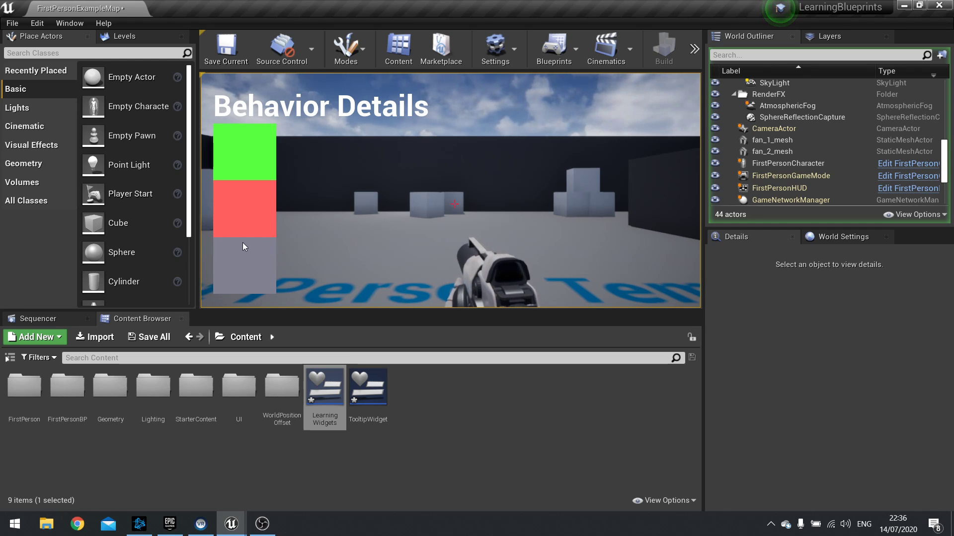
# Step: Turn off Show Effect when Disabled in the blue box's advanced Appearance options and compile
pyautogui.press('Escape')
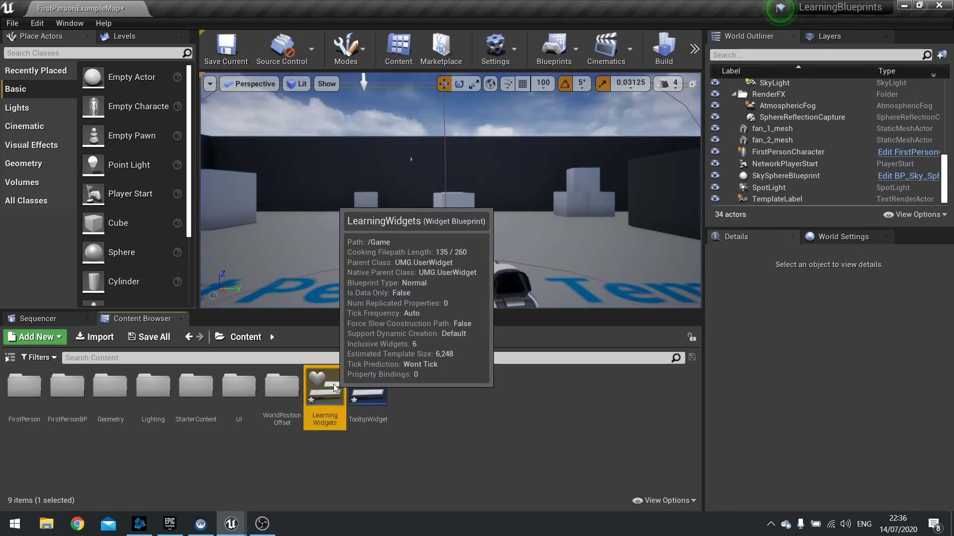
pyautogui.doubleClick(329, 381)
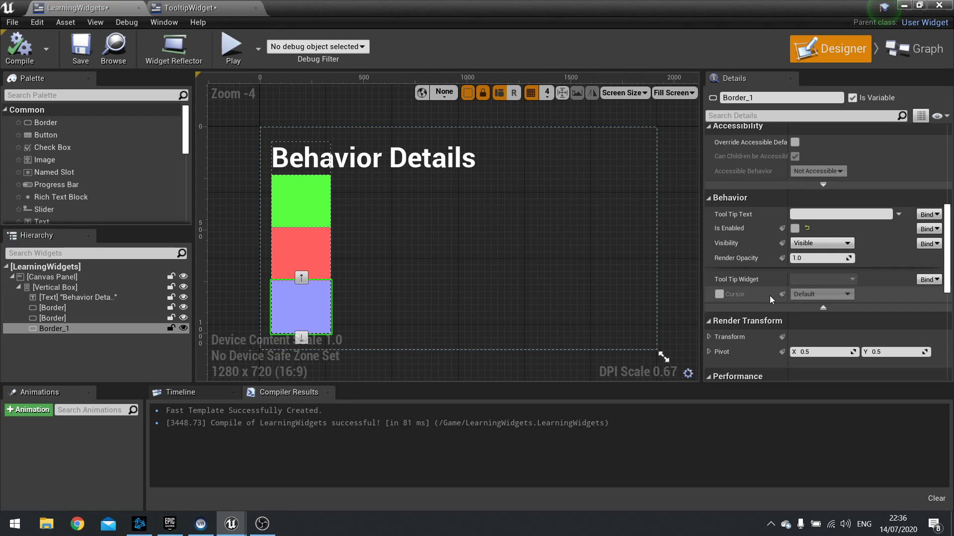
pyautogui.scroll(3, 762, 275)
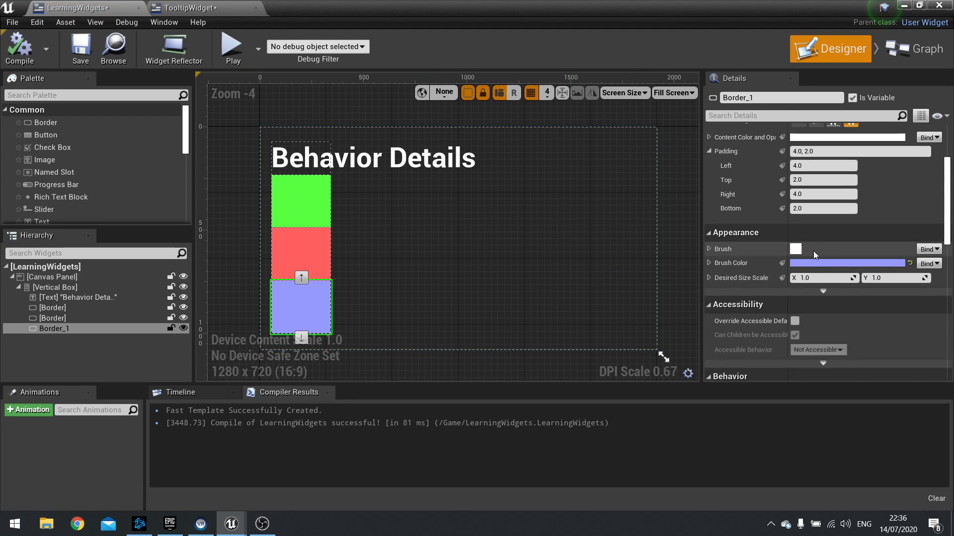
pyautogui.click(823, 292)
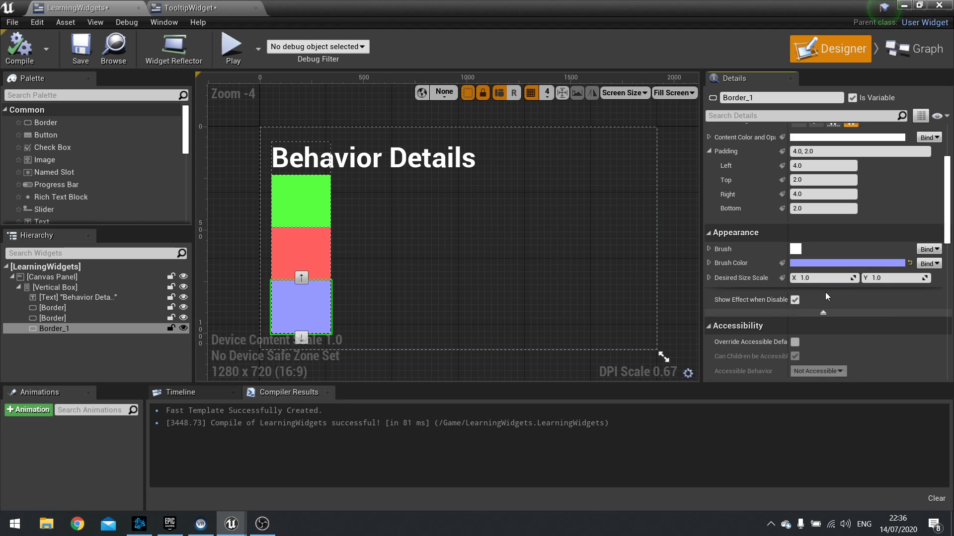
pyautogui.click(795, 300)
pyautogui.press('F7')
# Step: Play the level to confirm the disabled blue box stays blue, then return to the editor
pyautogui.click(903, 5)
pyautogui.click(693, 49)
pyautogui.click(721, 93)
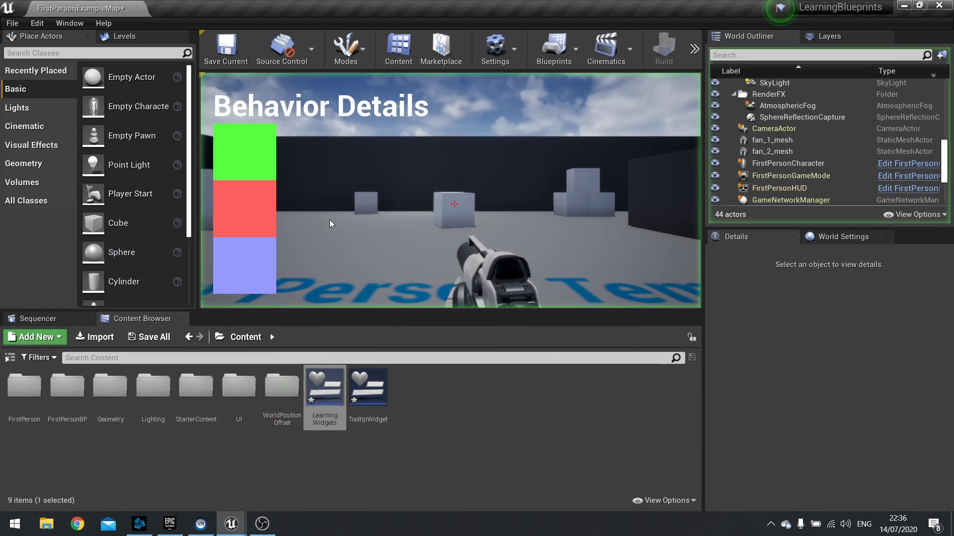
pyautogui.press('Escape')
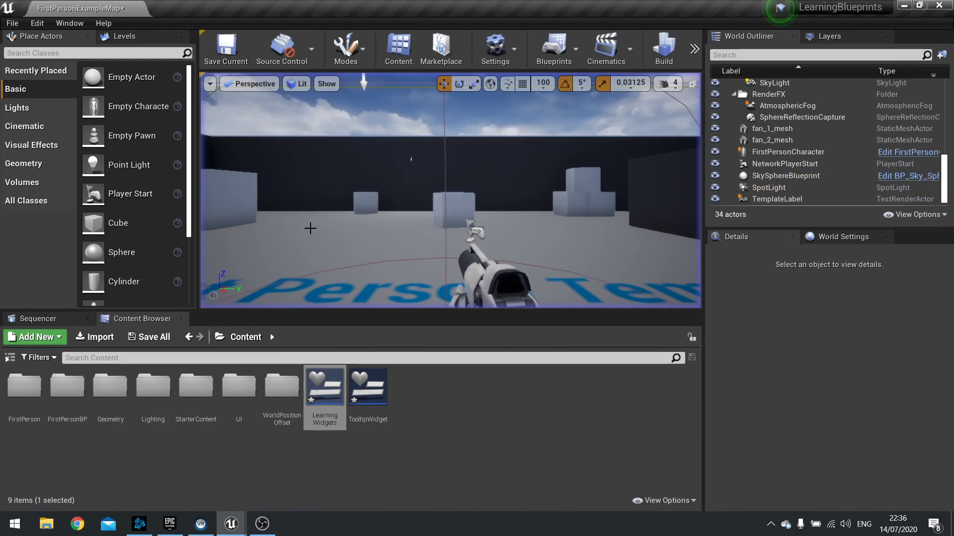
pyautogui.hotkey('alt', 'Tab')
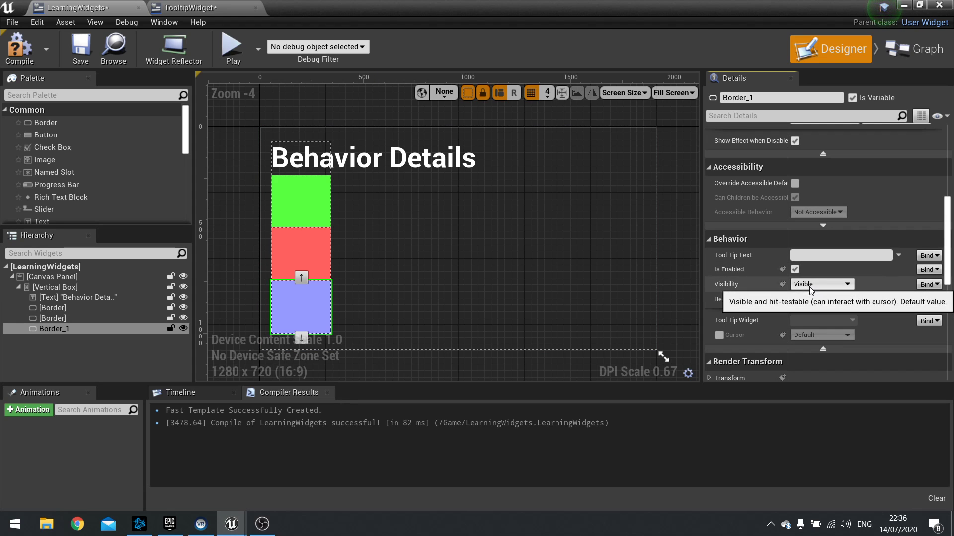
# Step: Select the red box and set its Visibility to Collapsed
pyautogui.click(811, 287)
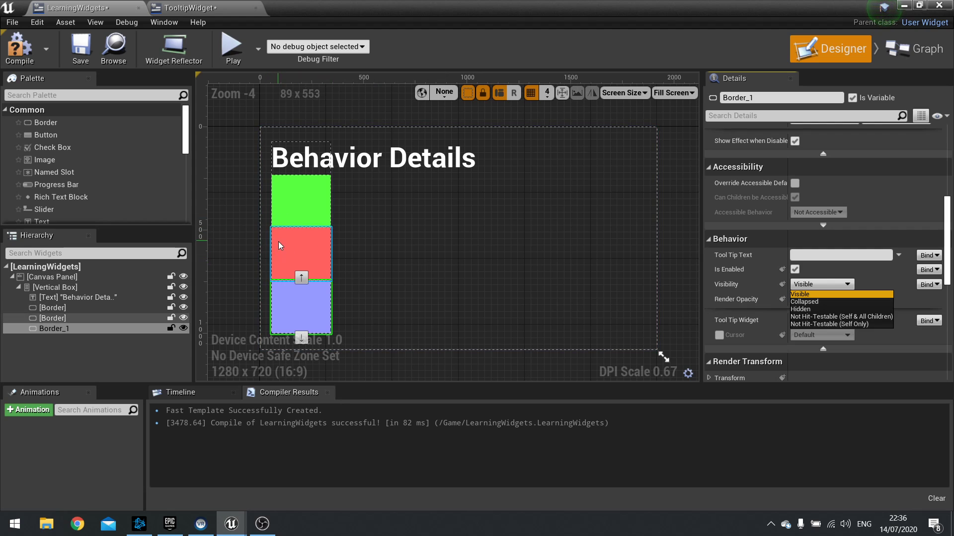
pyautogui.click(312, 240)
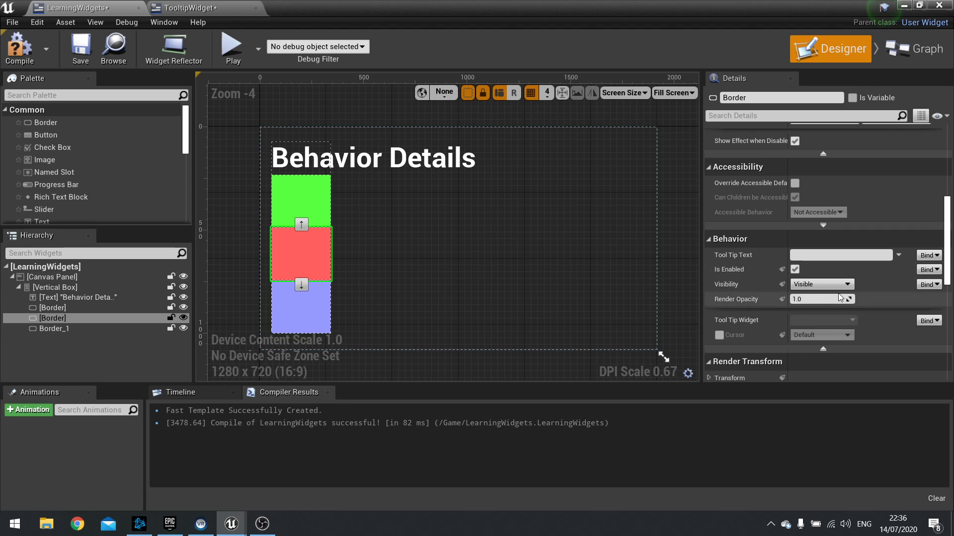
pyautogui.click(817, 285)
pyautogui.click(810, 302)
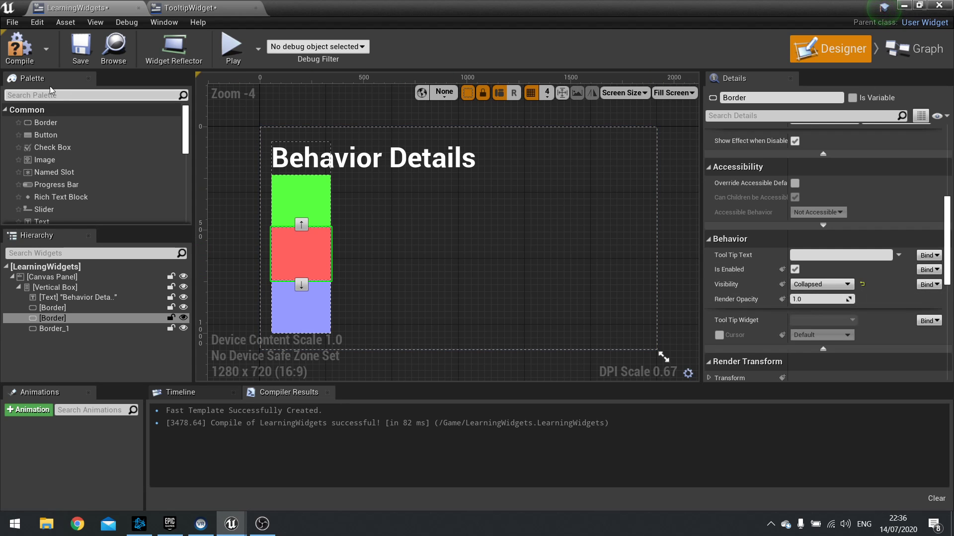
# Step: Play the level to preview the collapsed red box, then stop
pyautogui.click(903, 5)
pyautogui.click(694, 49)
pyautogui.click(736, 92)
pyautogui.moveTo(240, 151)
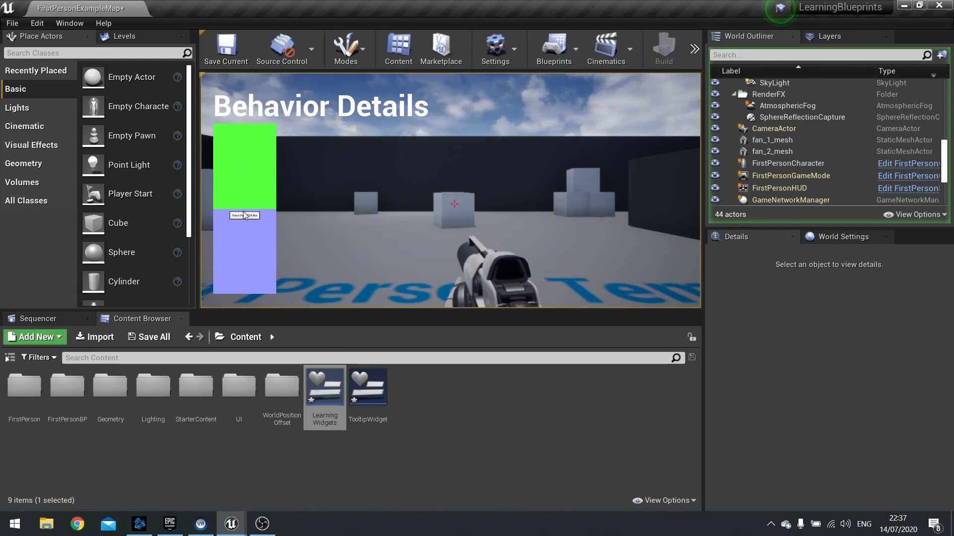
pyautogui.press('Escape')
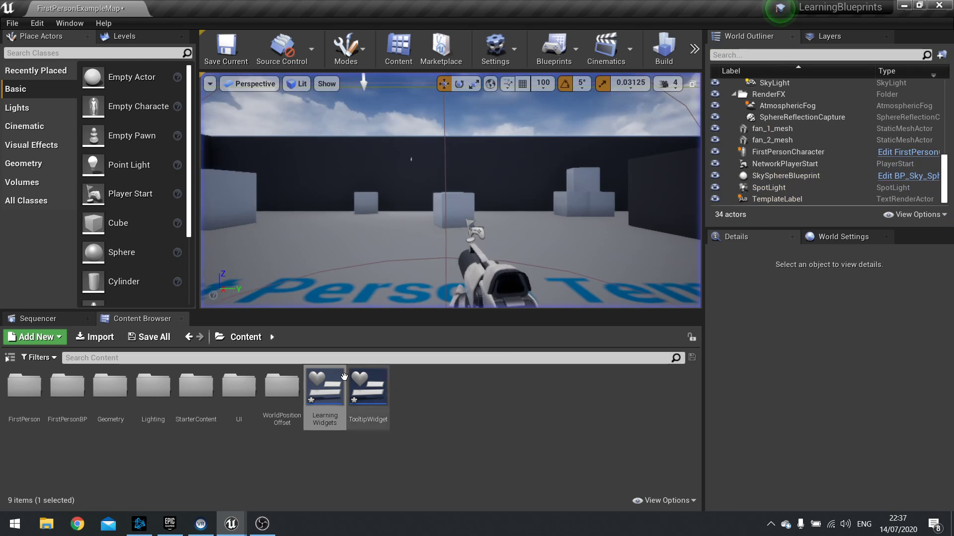
# Step: Change the red box's Visibility to Hidden and play-test the resulting gap
pyautogui.doubleClick(325, 388)
pyautogui.click(819, 284)
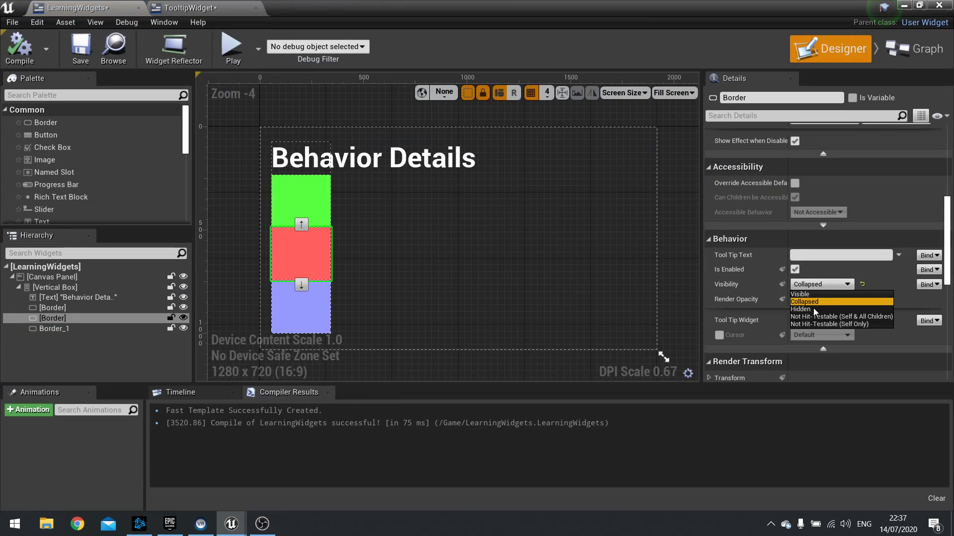
pyautogui.click(813, 308)
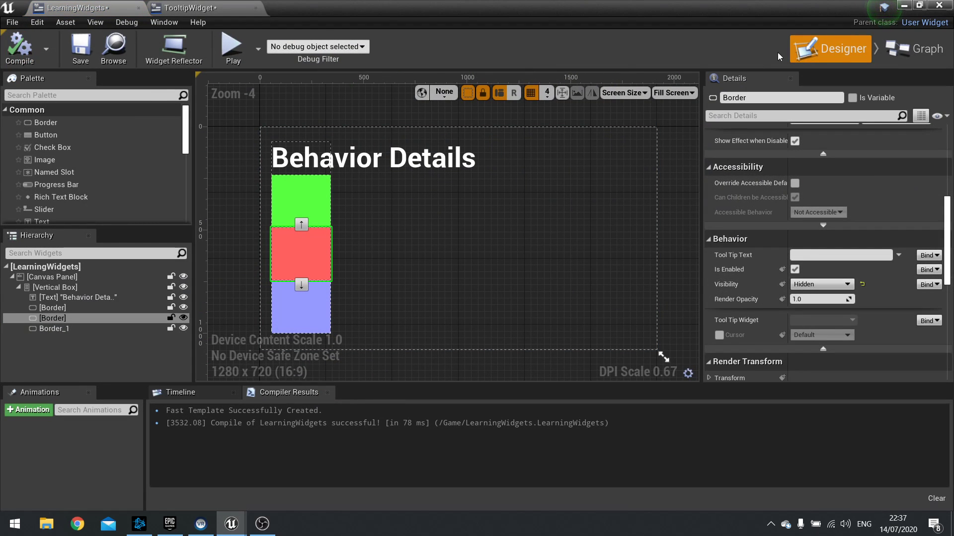
pyautogui.click(904, 4)
pyautogui.click(694, 49)
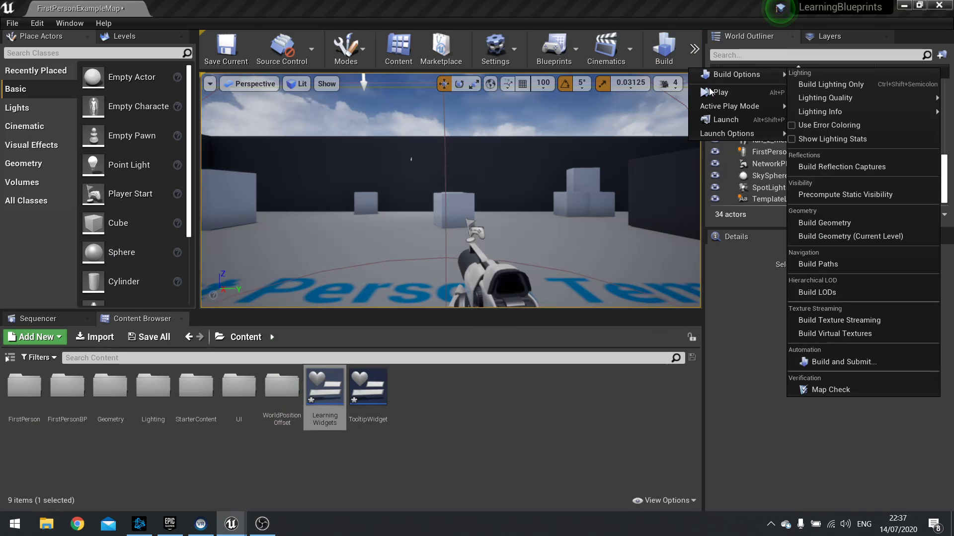
pyautogui.click(715, 92)
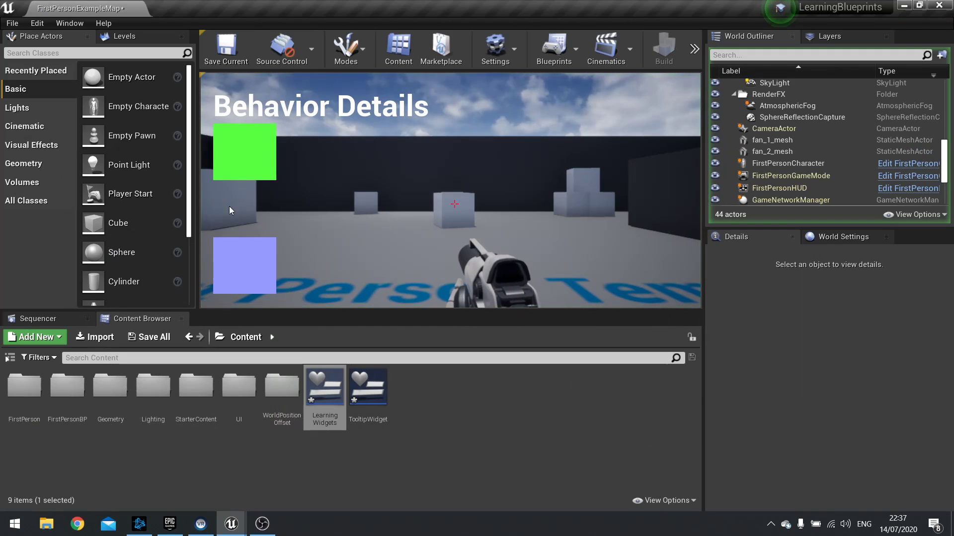
pyautogui.press('Escape')
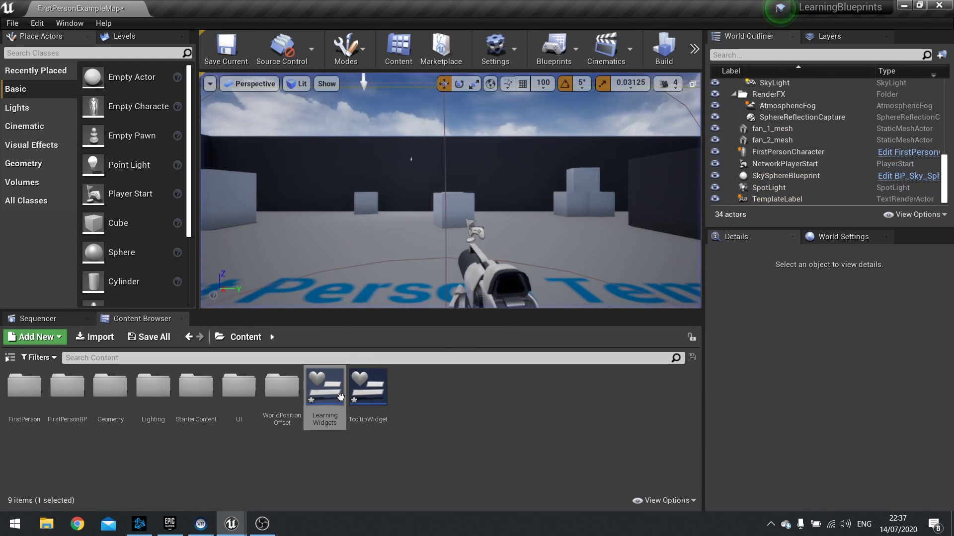
# Step: Reopen LearningWidgets and make the red border visible again
pyautogui.doubleClick(325, 390)
pyautogui.click(805, 287)
pyautogui.click(811, 303)
# Step: Set the blue border to Not Hit-Testable (Self & All Children) and play-test it
pyautogui.click(292, 304)
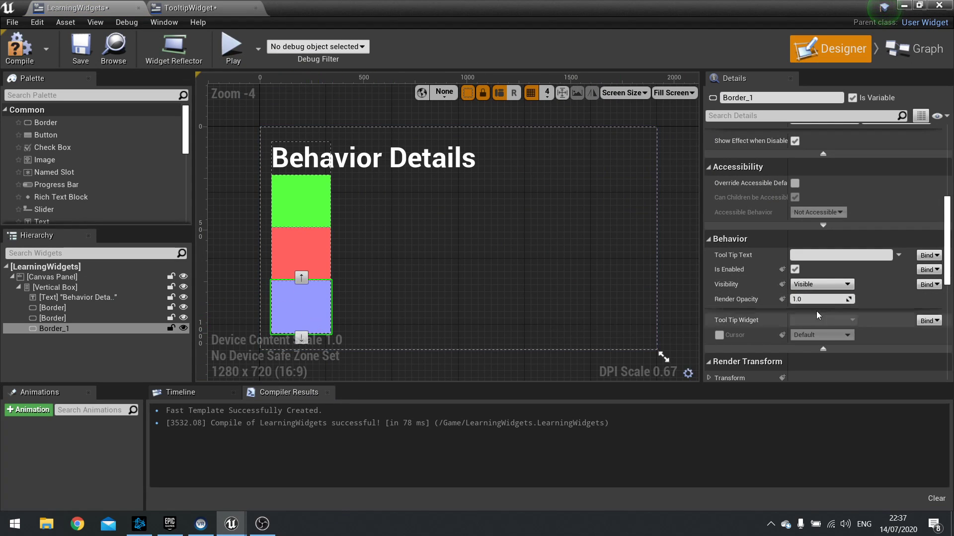
pyautogui.click(833, 284)
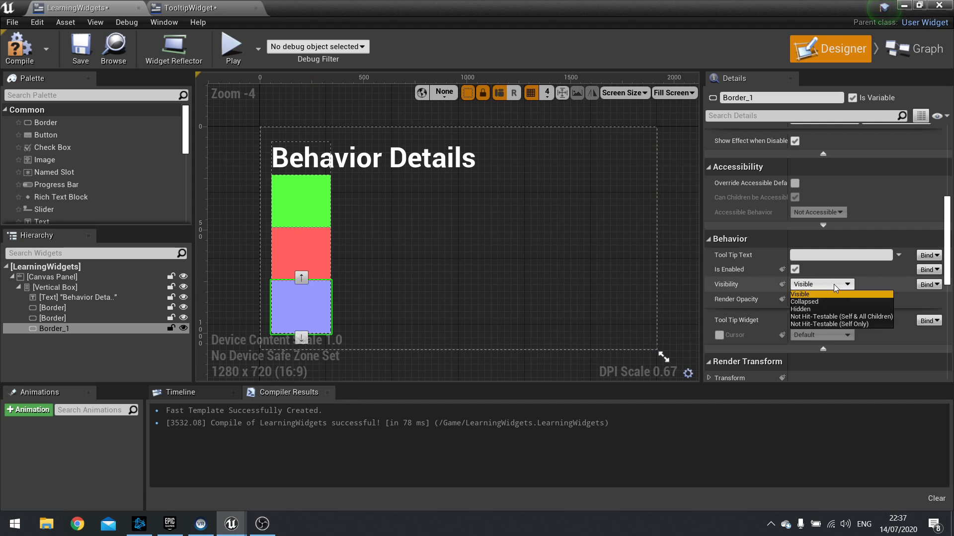
pyautogui.click(830, 317)
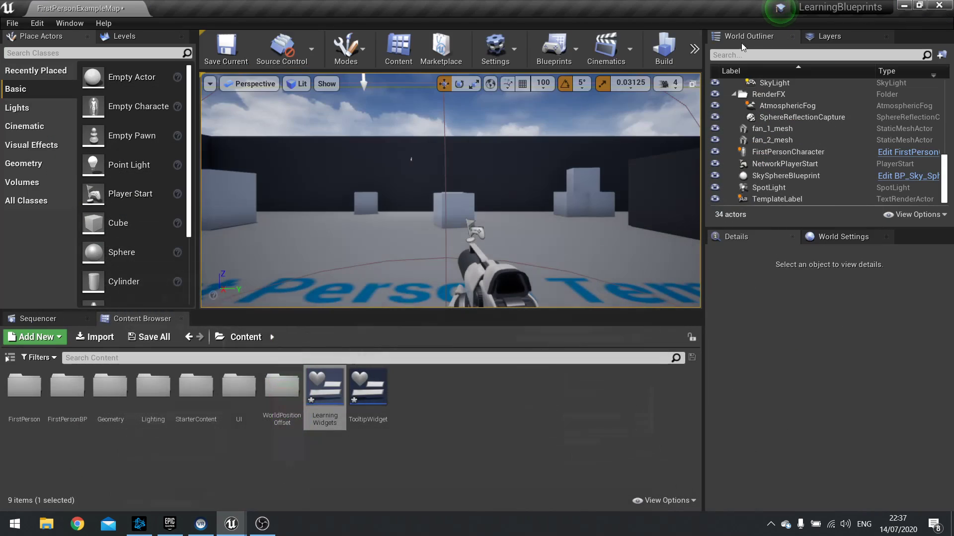
pyautogui.click(694, 48)
pyautogui.click(730, 94)
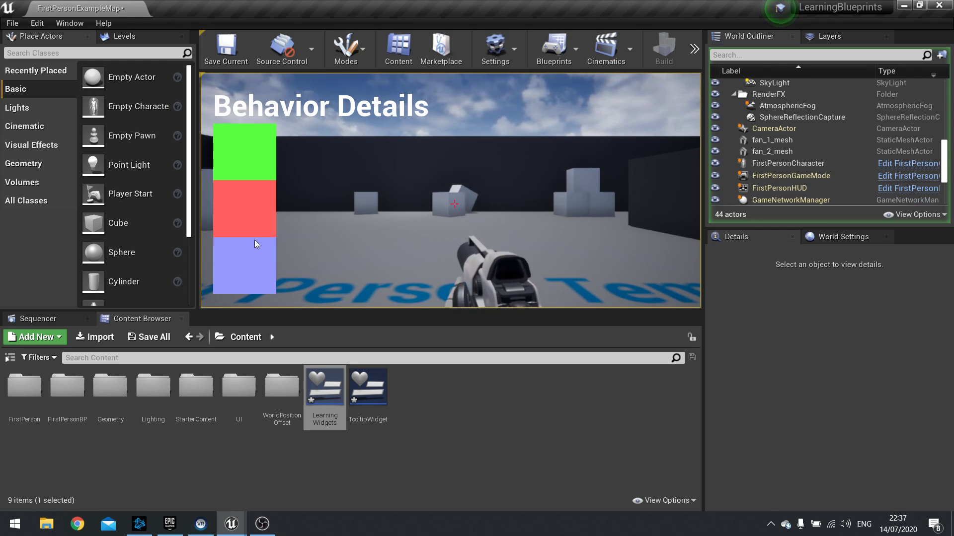
pyautogui.press('Escape')
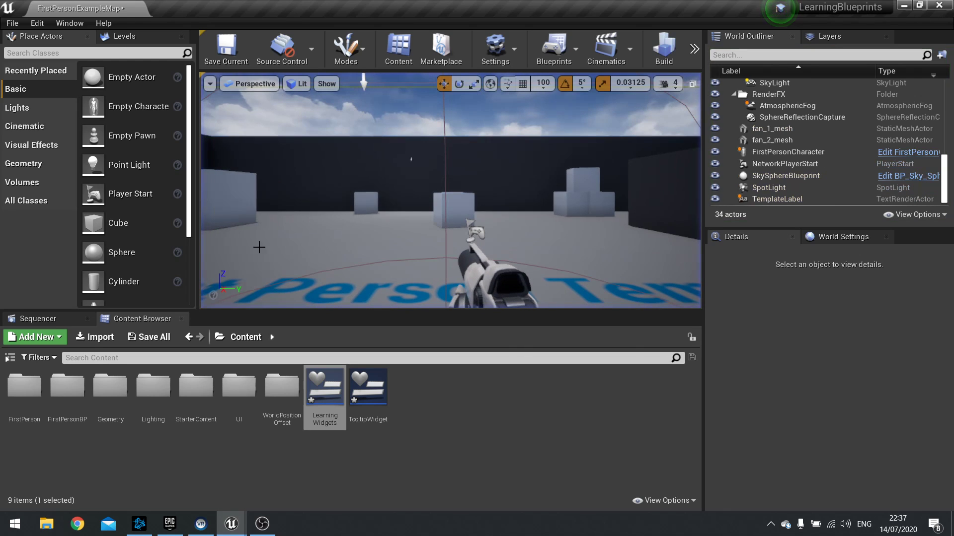
# Step: Change the blue border's Visibility to Not Hit-Testable (Self Only)
pyautogui.doubleClick(315, 386)
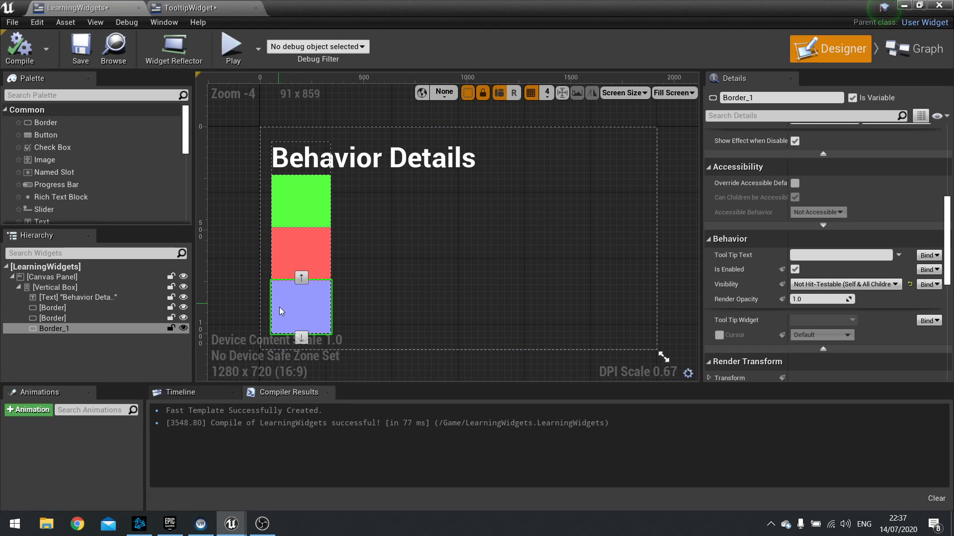
pyautogui.click(892, 284)
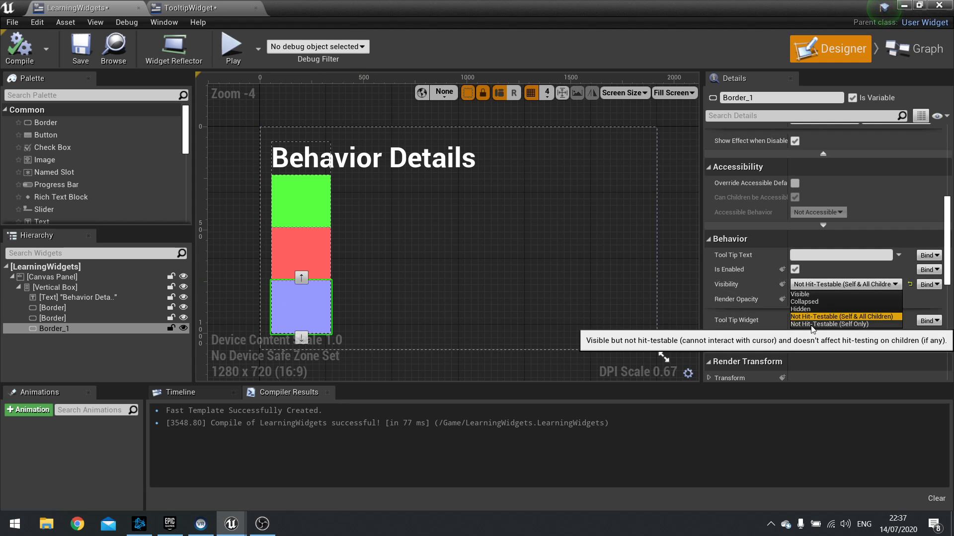
pyautogui.click(860, 324)
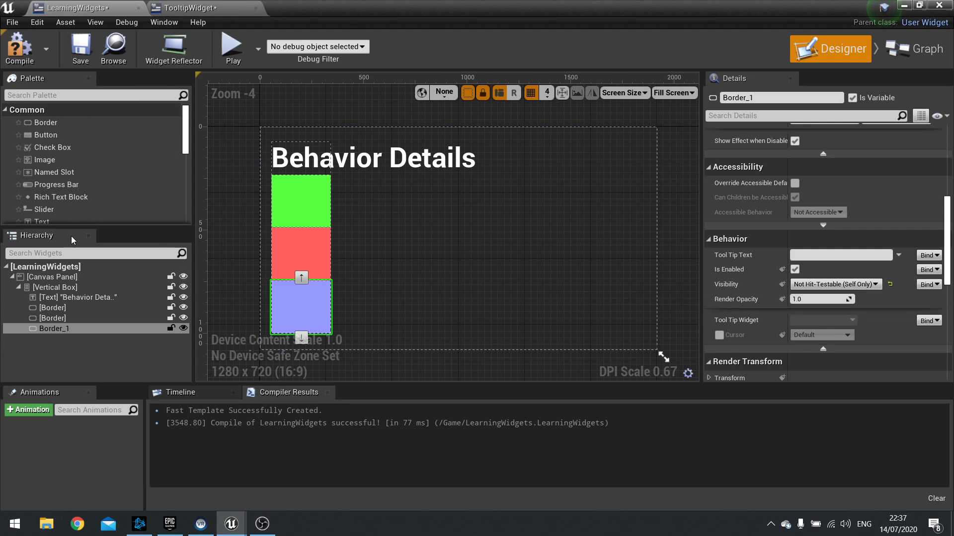
# Step: Add Button_302 inside the blue border with 50.0 slot padding, compile, and reselect the border
pyautogui.moveTo(41, 136); pyautogui.dragTo(74, 327)
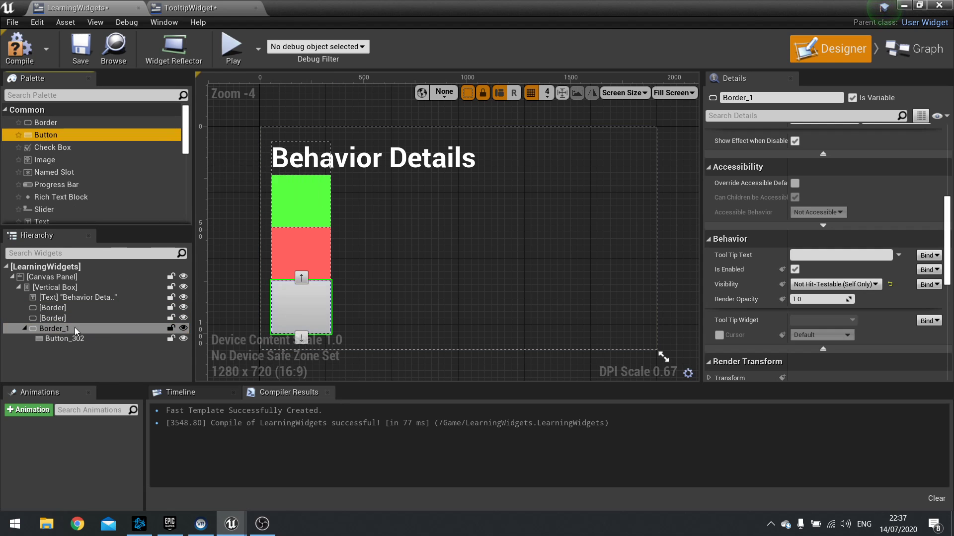
pyautogui.click(59, 338)
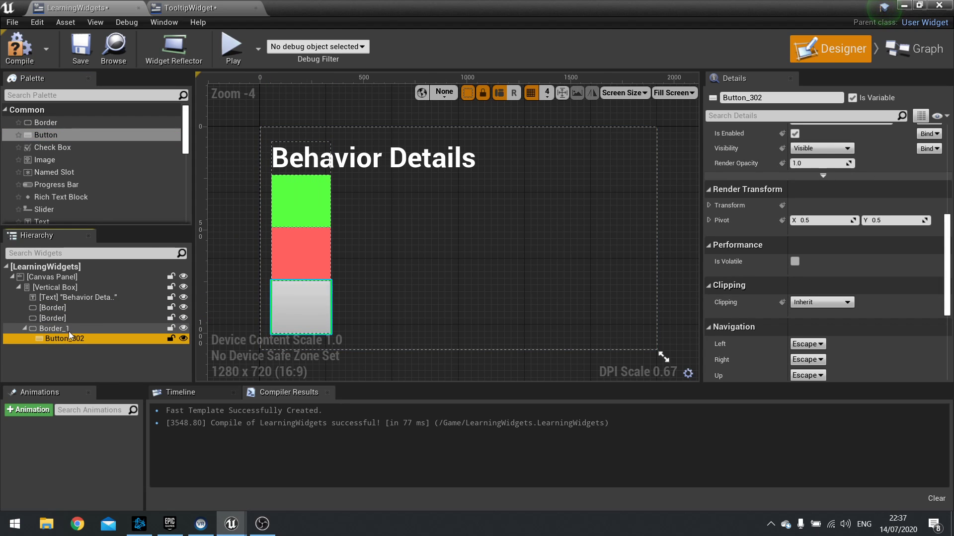
pyautogui.scroll(5, 735, 217)
pyautogui.scroll(2, 744, 210)
pyautogui.click(824, 148)
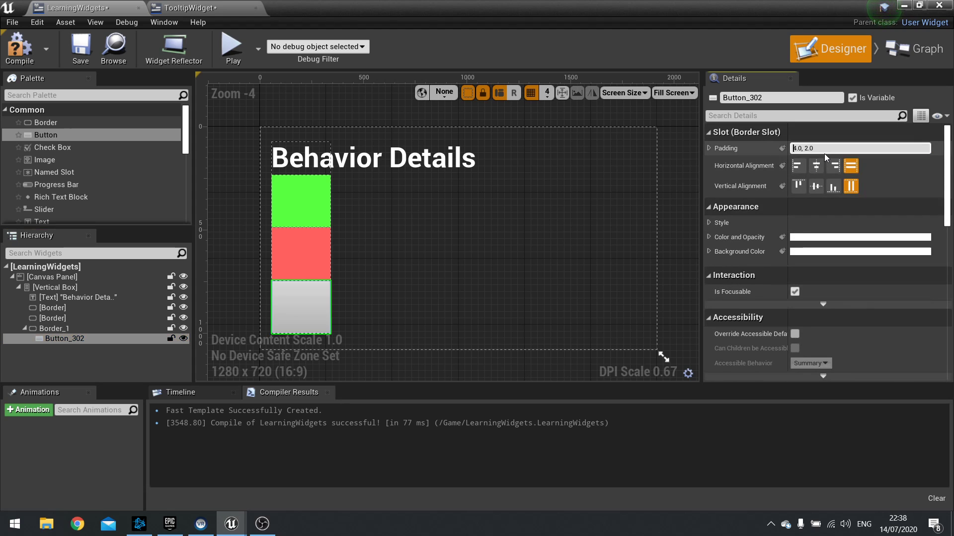
pyautogui.write('50.0')
pyautogui.press('Return')
pyautogui.click(39, 51)
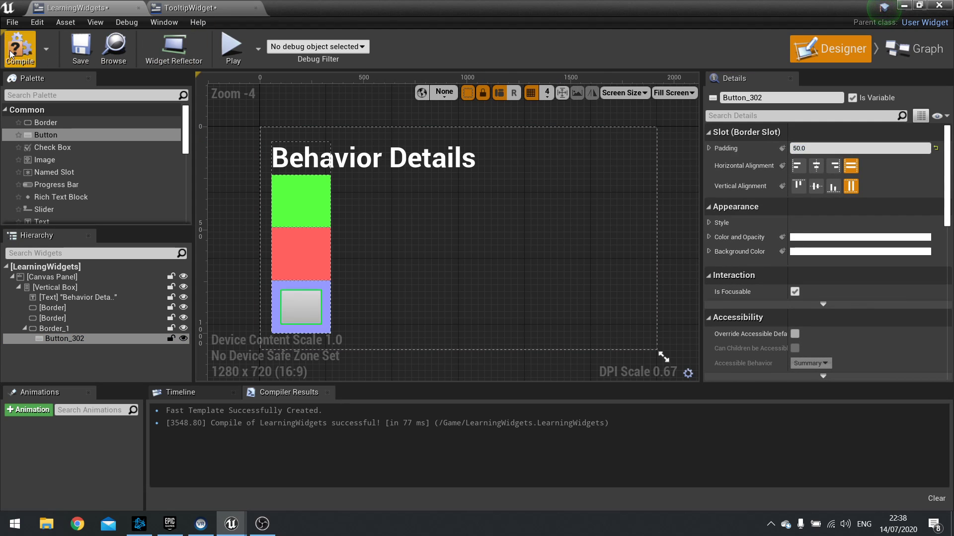
pyautogui.click(54, 328)
pyautogui.scroll(-10, 781, 257)
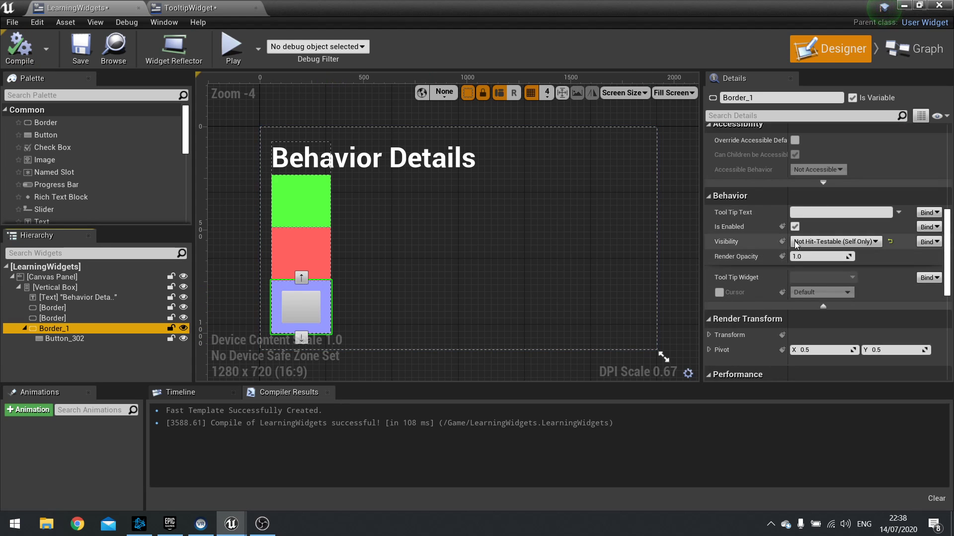
# Step: Set the blue border to Not Hit-Testable (Self & All Children), compile, and play-test it
pyautogui.click(810, 243)
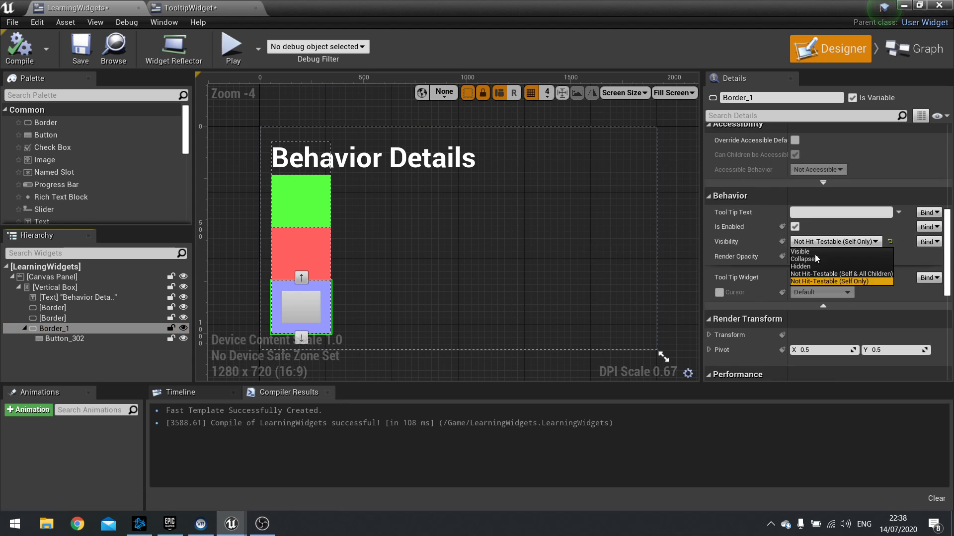
pyautogui.click(814, 272)
pyautogui.click(19, 47)
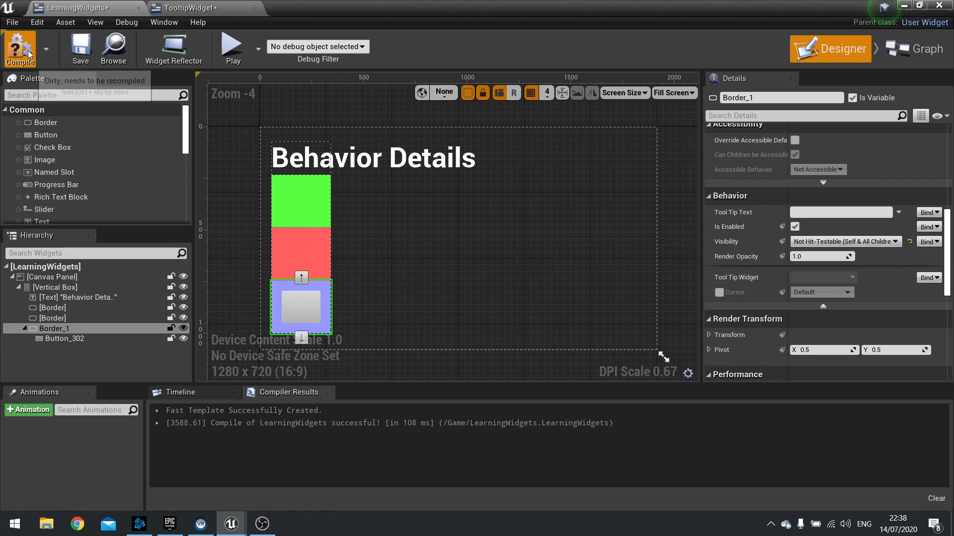
pyautogui.click(905, 6)
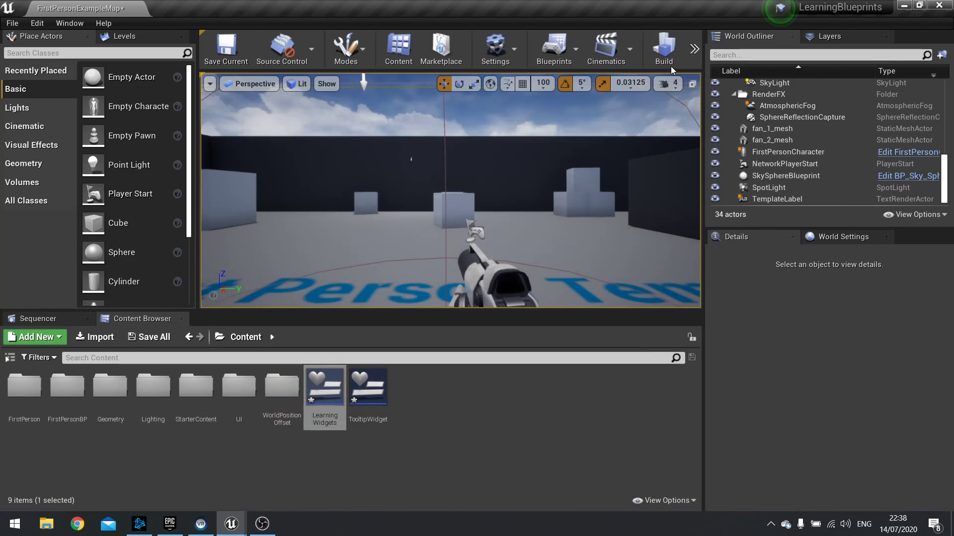
pyautogui.click(694, 49)
pyautogui.click(725, 99)
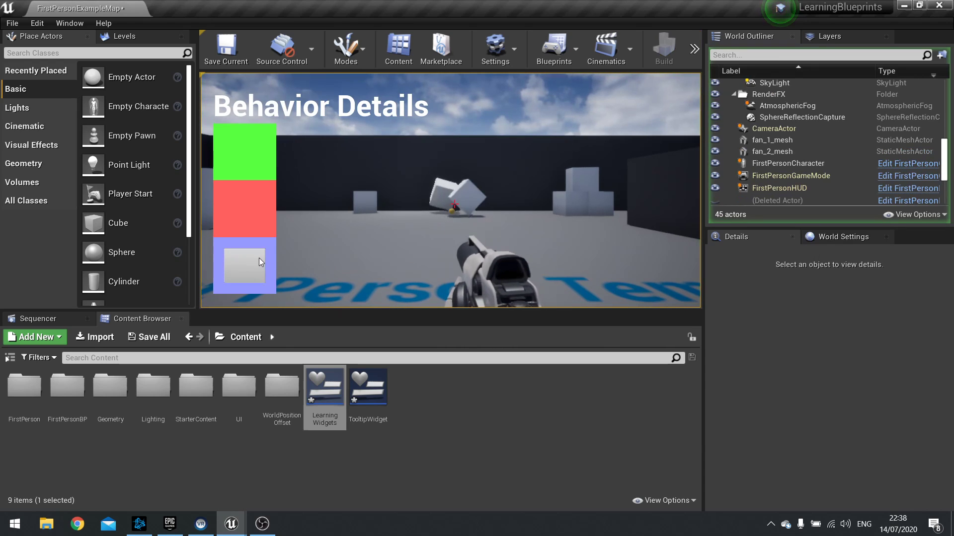
pyautogui.press('Escape')
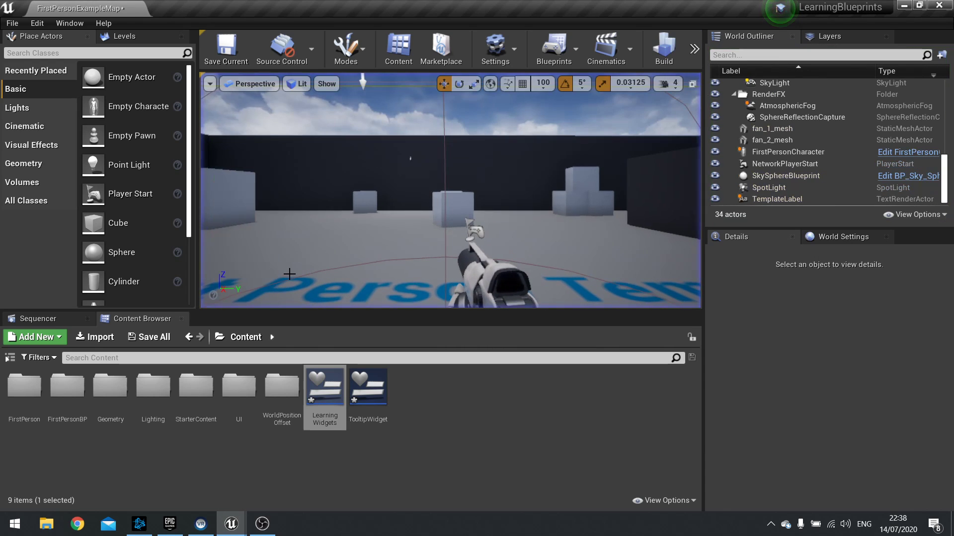
# Step: Switch the blue border to Not Hit-Testable (Self Only), compile, and test pressing its grey button
pyautogui.doubleClick(317, 391)
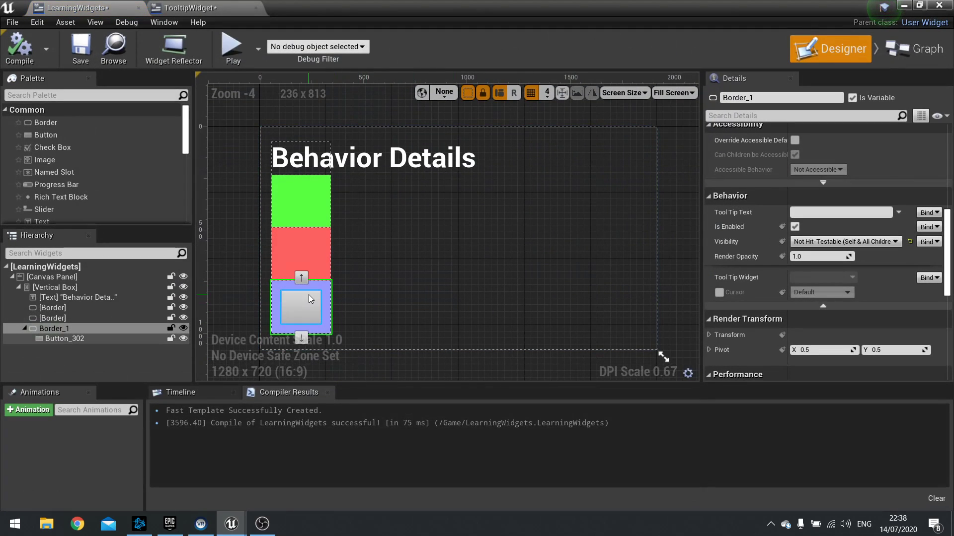
pyautogui.click(839, 241)
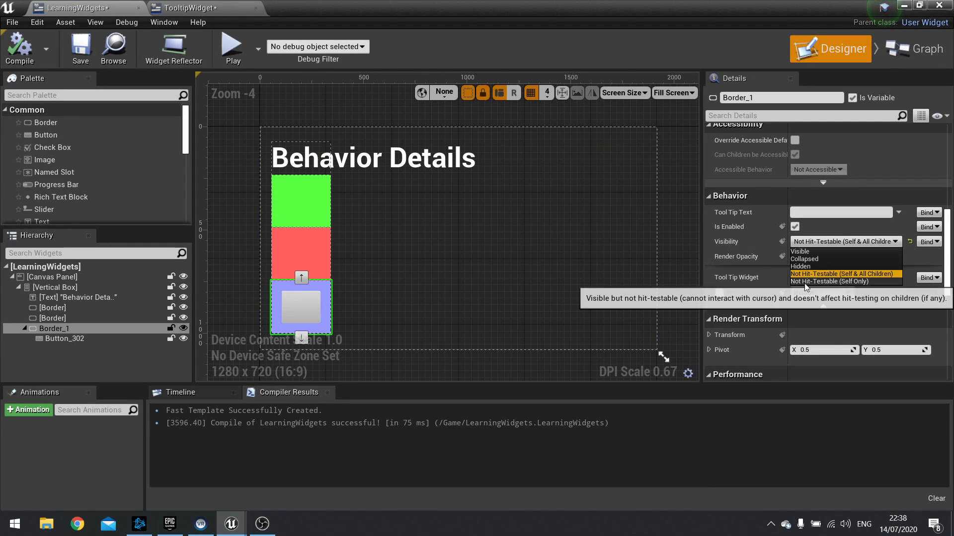
pyautogui.click(824, 281)
pyautogui.click(18, 48)
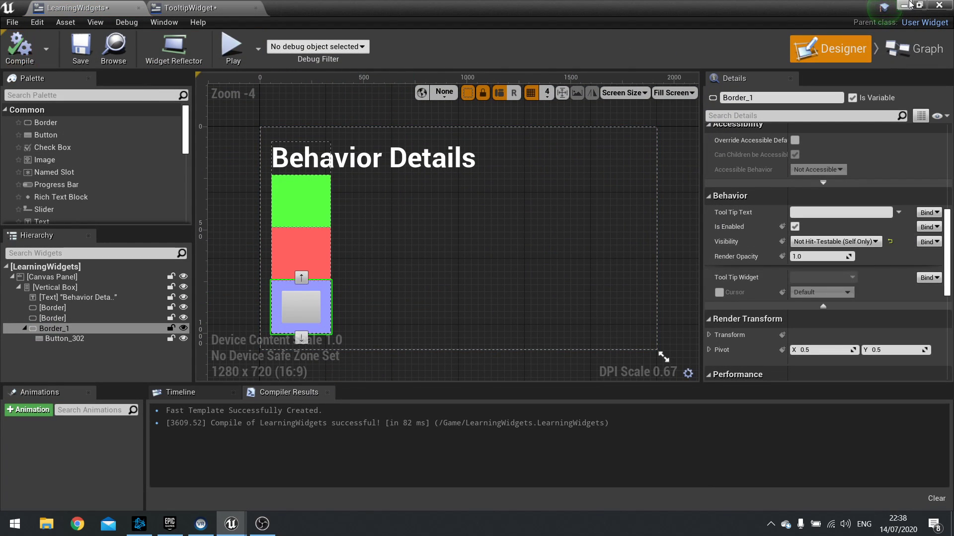
pyautogui.click(905, 5)
pyautogui.click(694, 48)
pyautogui.click(725, 91)
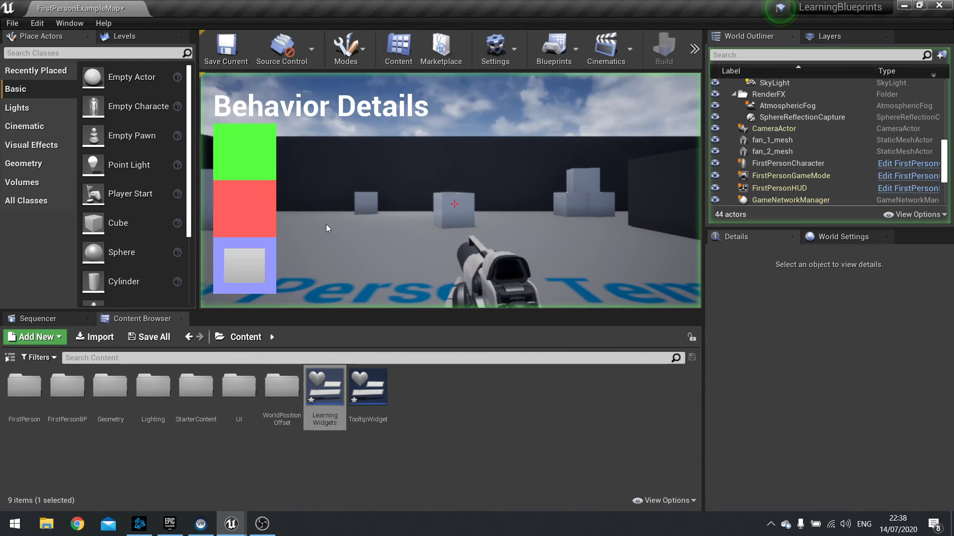
pyautogui.click(236, 274)
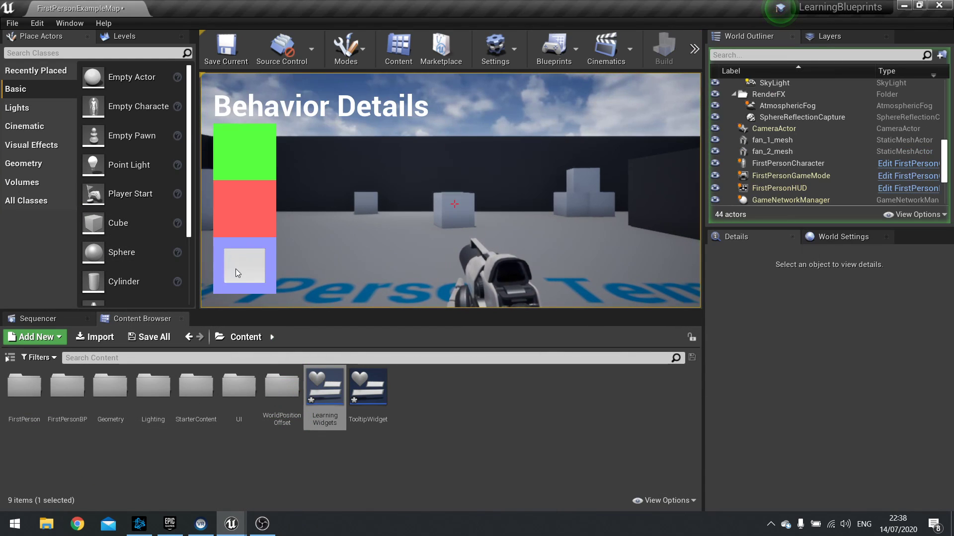
pyautogui.click(244, 266)
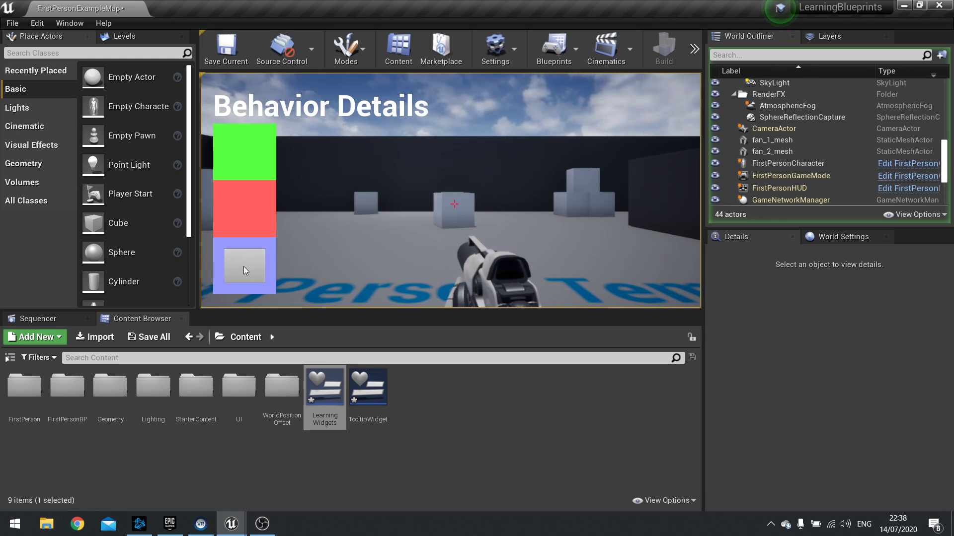
pyautogui.press('Escape')
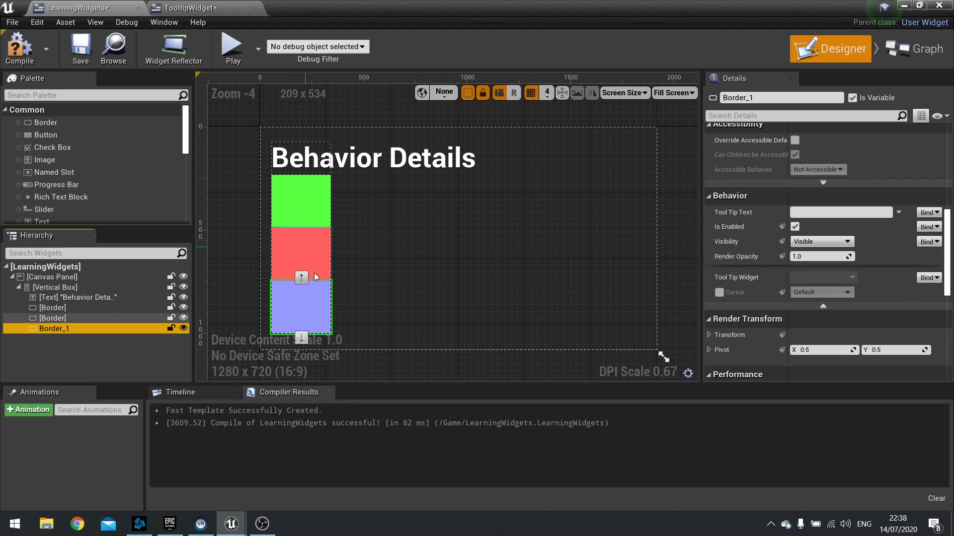
pyautogui.click(835, 257)
pyautogui.write('0.5')
pyautogui.press('Return')
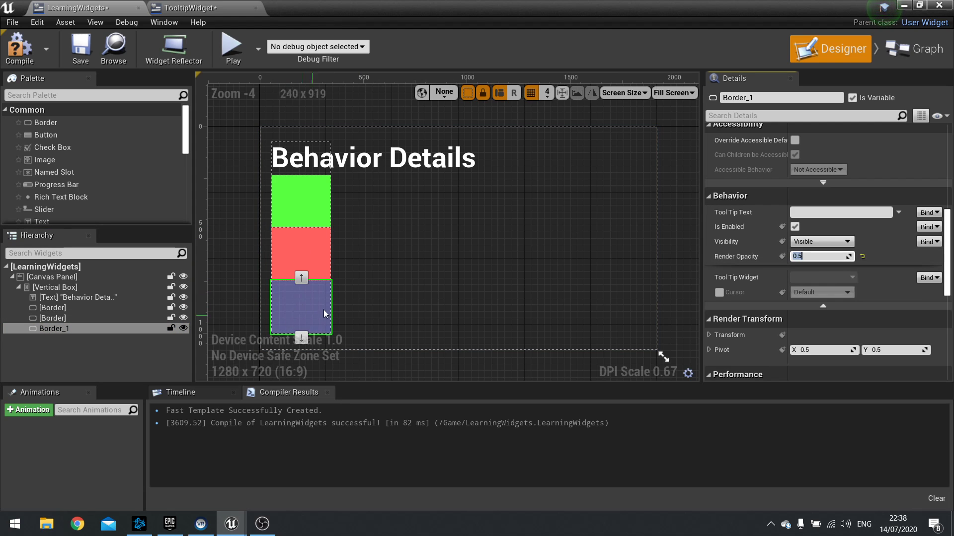
pyautogui.click(862, 256)
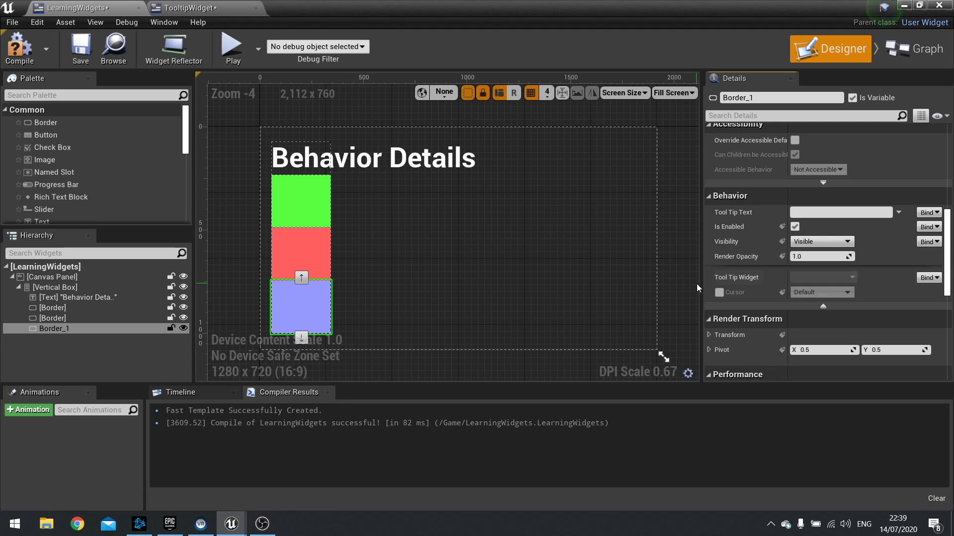
pyautogui.click(824, 306)
pyautogui.click(823, 269)
pyautogui.click(823, 306)
pyautogui.click(822, 269)
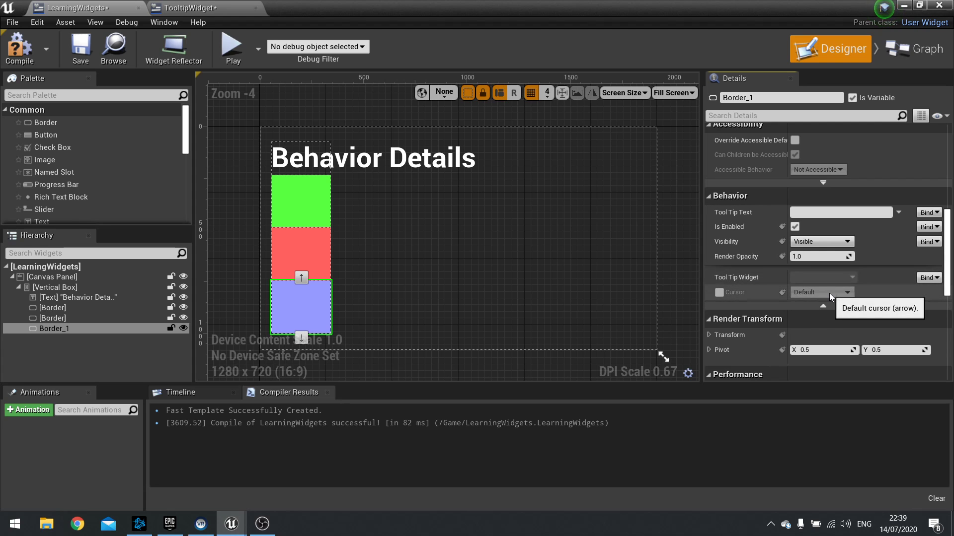
# Step: Bind the blue border's Tool Tip Widget to GetToolTipWidget_0 and inspect its function graph
pyautogui.click(198, 9)
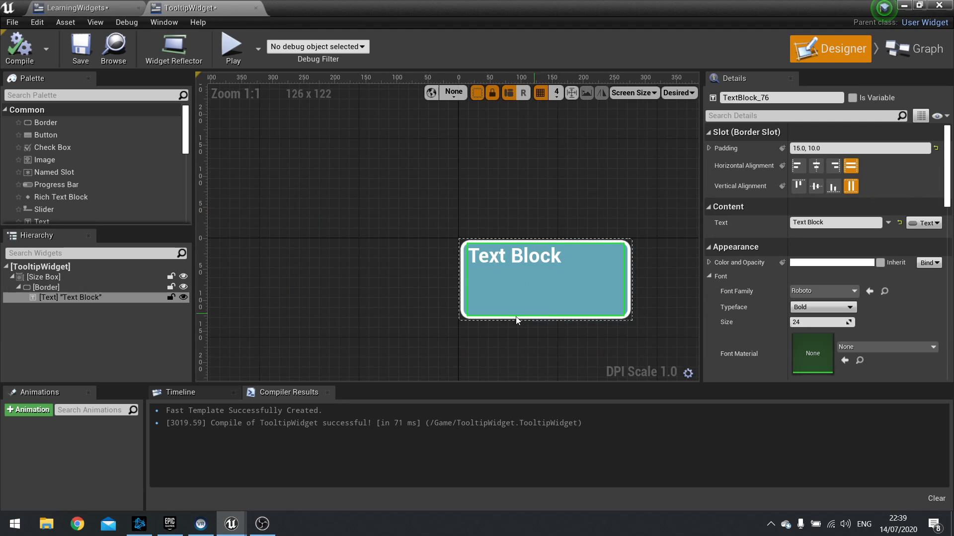
pyautogui.click(80, 7)
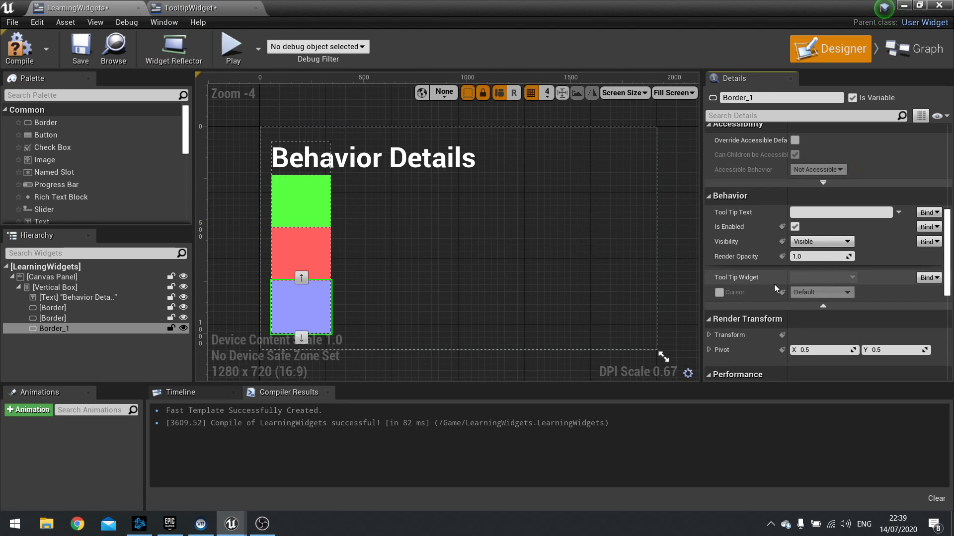
pyautogui.click(929, 278)
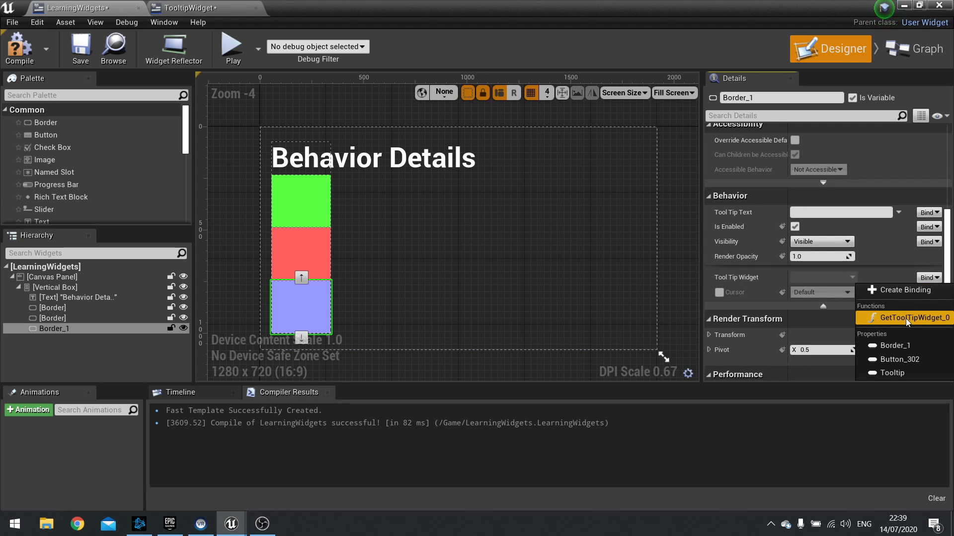
pyautogui.click(905, 318)
pyautogui.click(909, 47)
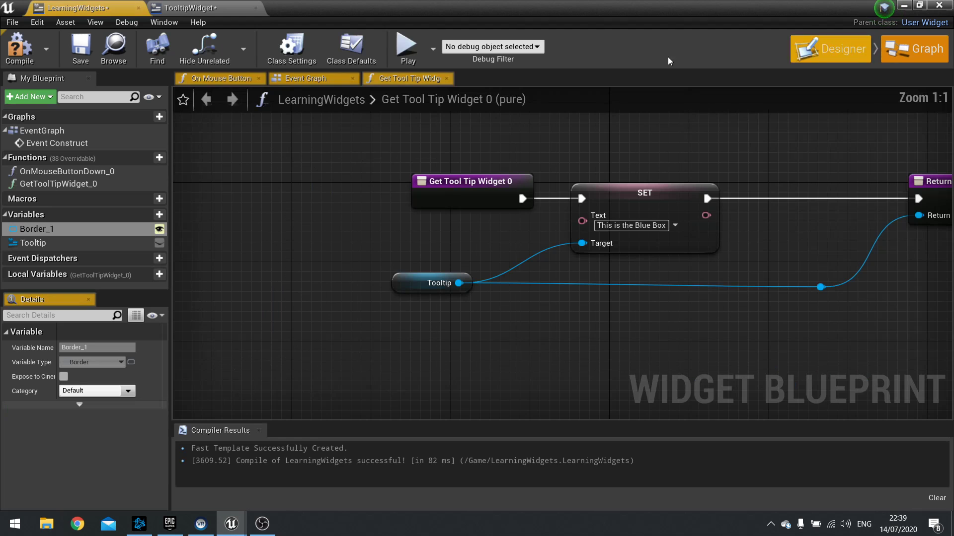
pyautogui.doubleClick(37, 185)
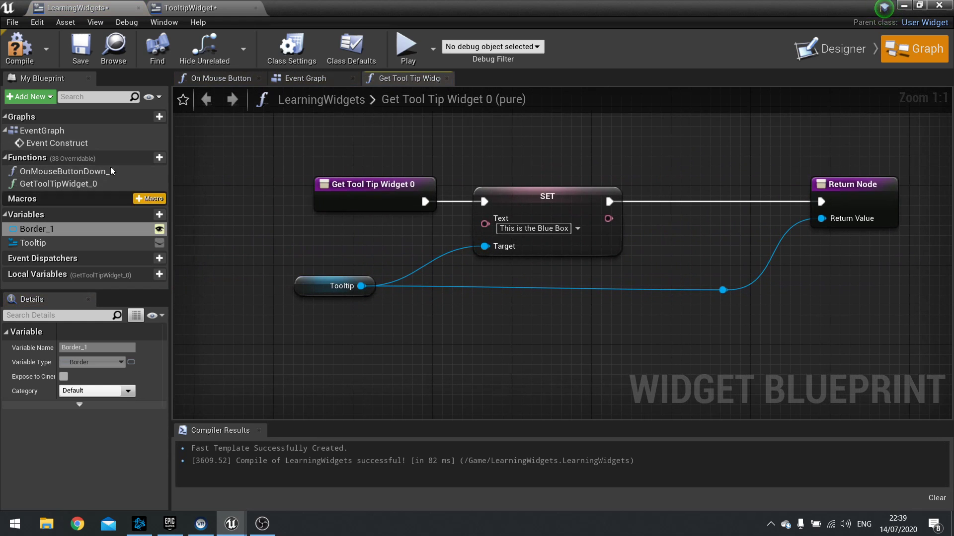
pyautogui.click(845, 49)
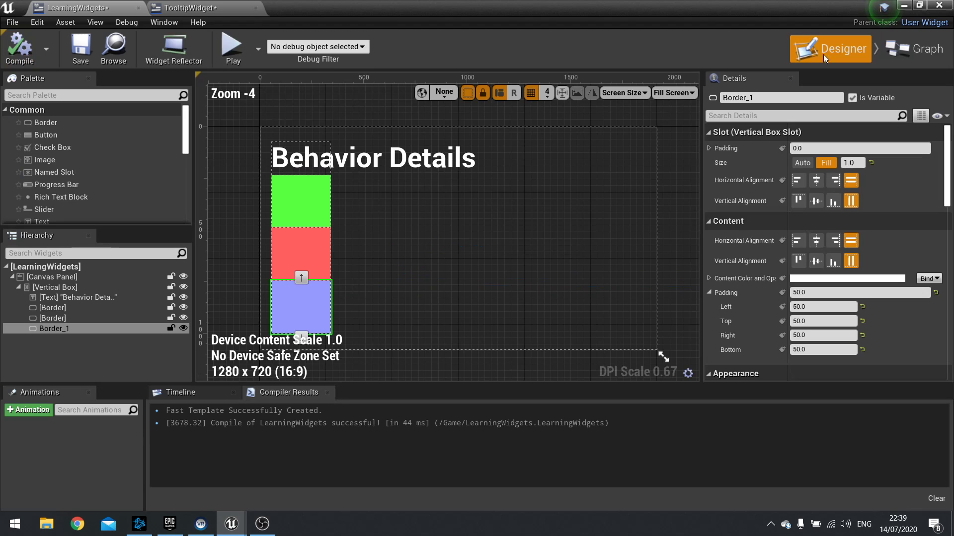
pyautogui.click(904, 6)
pyautogui.click(697, 52)
pyautogui.click(719, 91)
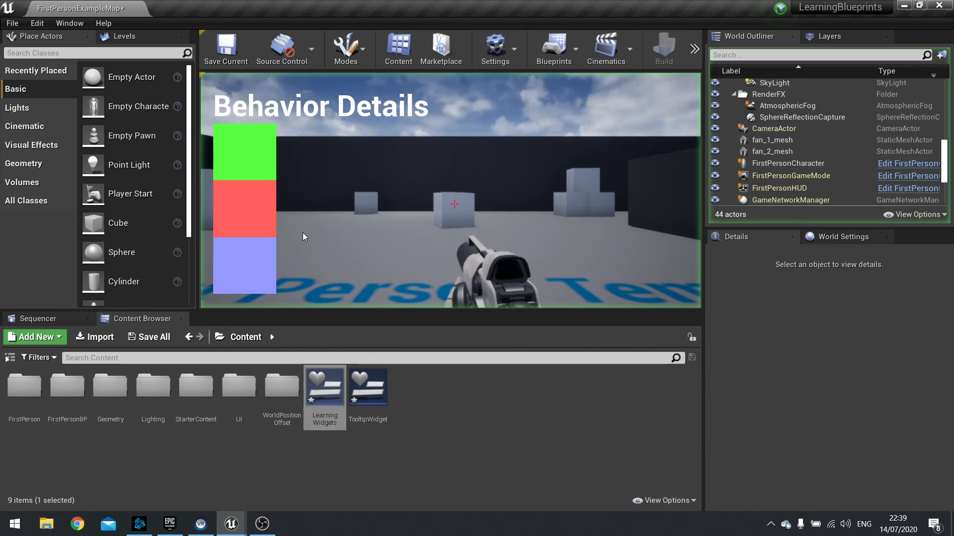
pyautogui.moveTo(250, 268)
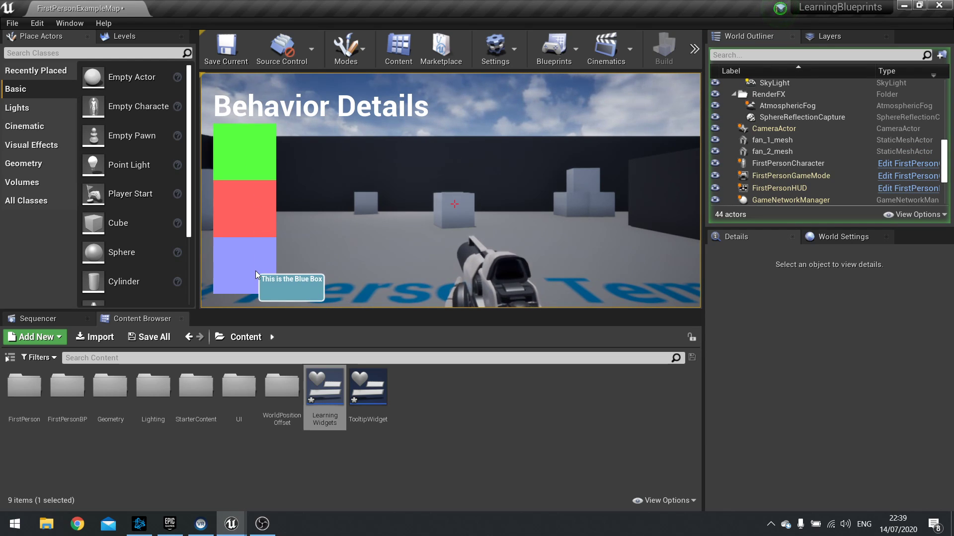
pyautogui.press('Escape')
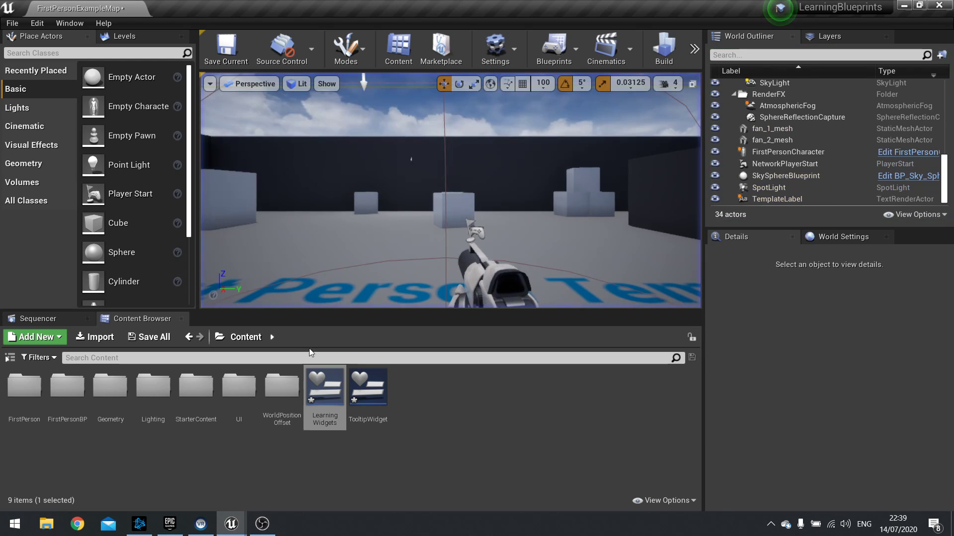
pyautogui.doubleClick(318, 378)
pyautogui.scroll(-10, 769, 234)
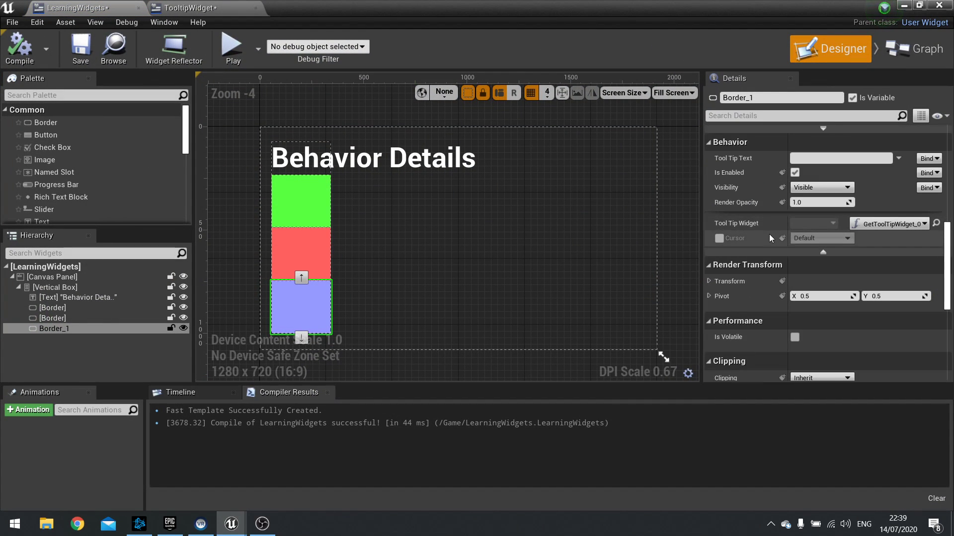
# Step: Enable the blue border's Cursor override, set it to Crosshairs, and compile
pyautogui.click(719, 239)
pyautogui.click(847, 239)
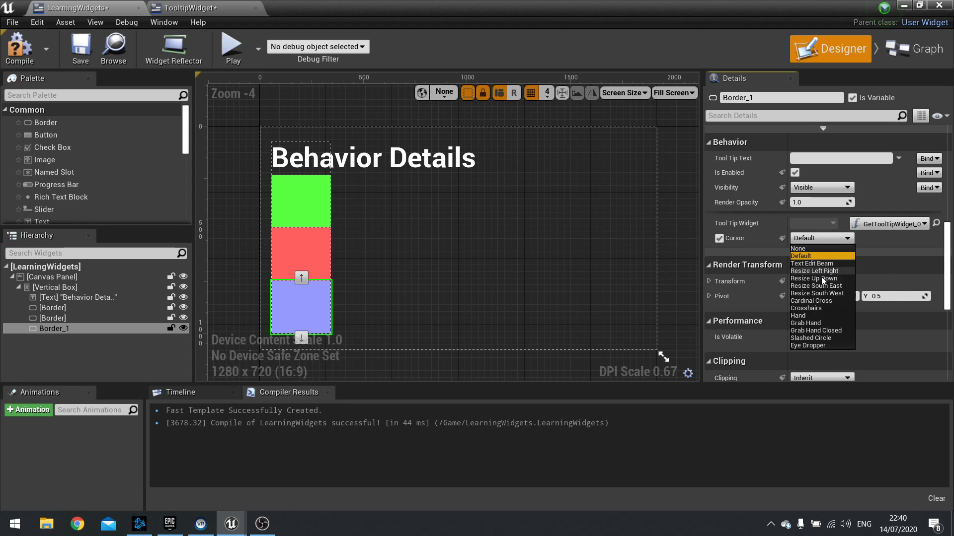
pyautogui.click(814, 310)
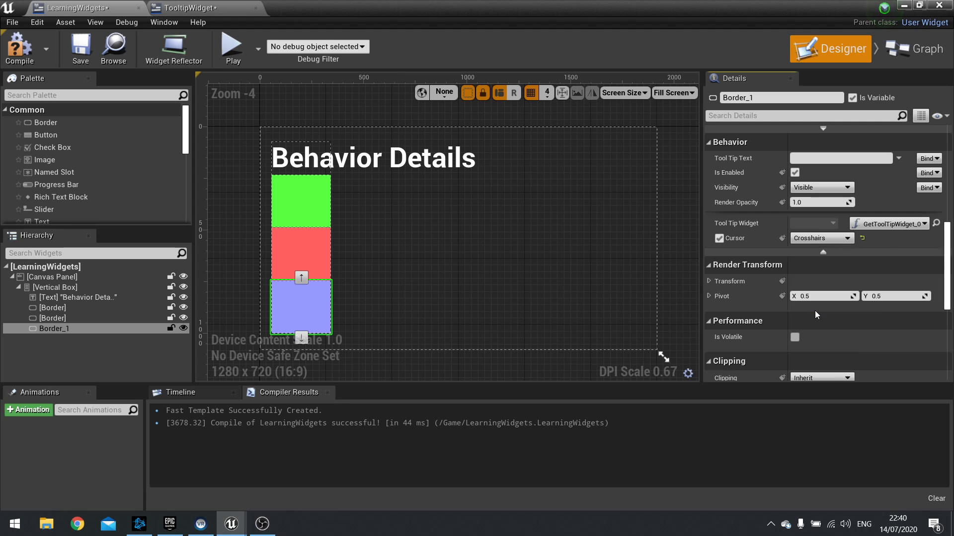
pyautogui.click(20, 48)
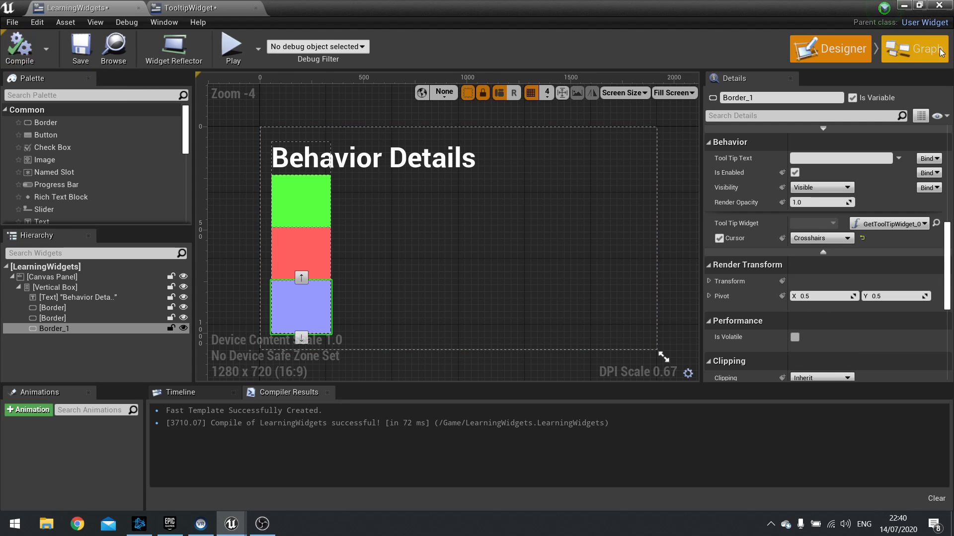
# Step: Play the level and hover the blue box to see the crosshairs cursor
pyautogui.click(905, 5)
pyautogui.click(694, 49)
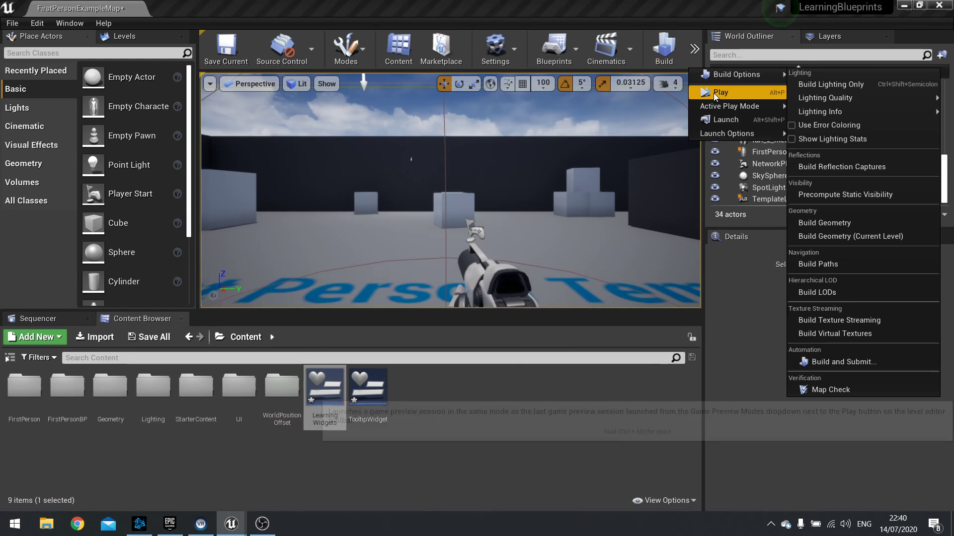
pyautogui.click(723, 89)
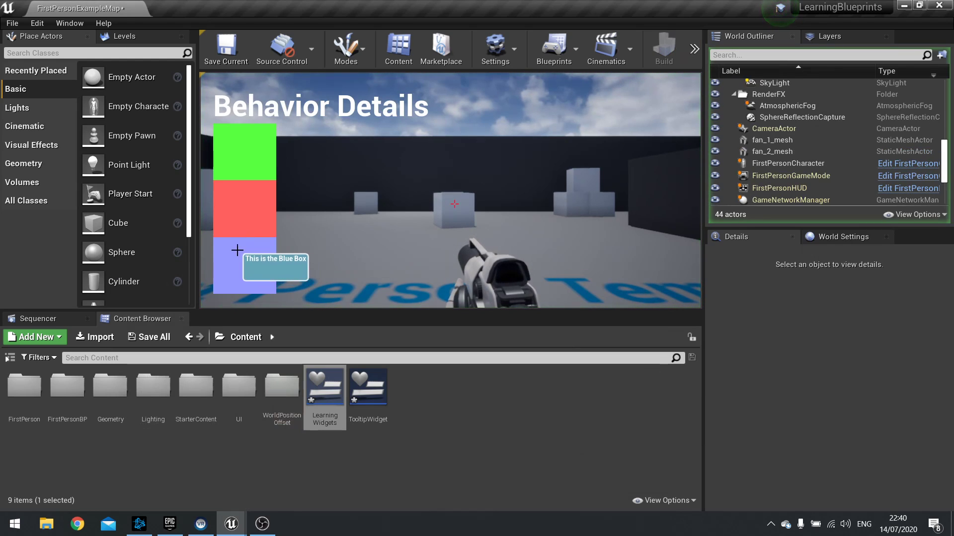
pyautogui.moveTo(251, 175)
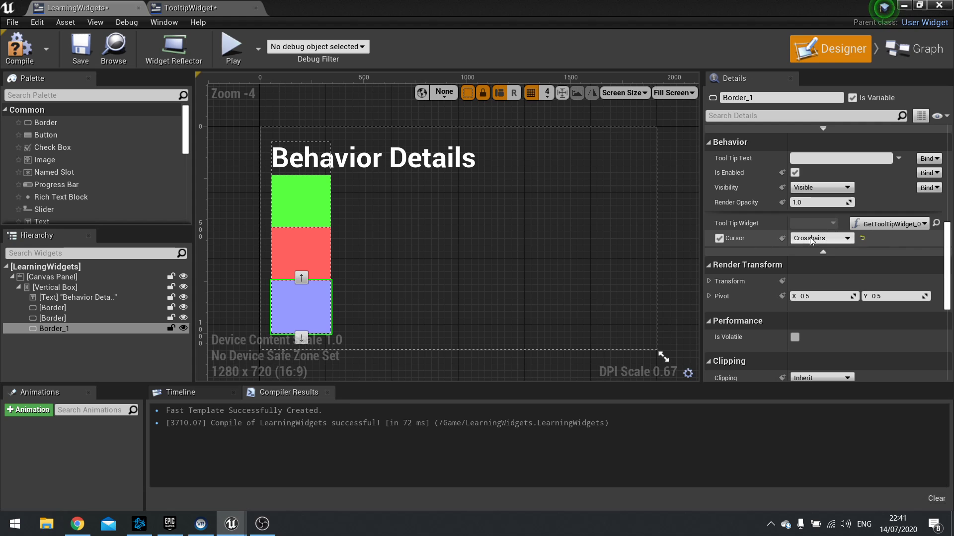
# Step: Change the blue border's Cursor from Crosshairs to None
pyautogui.click(849, 239)
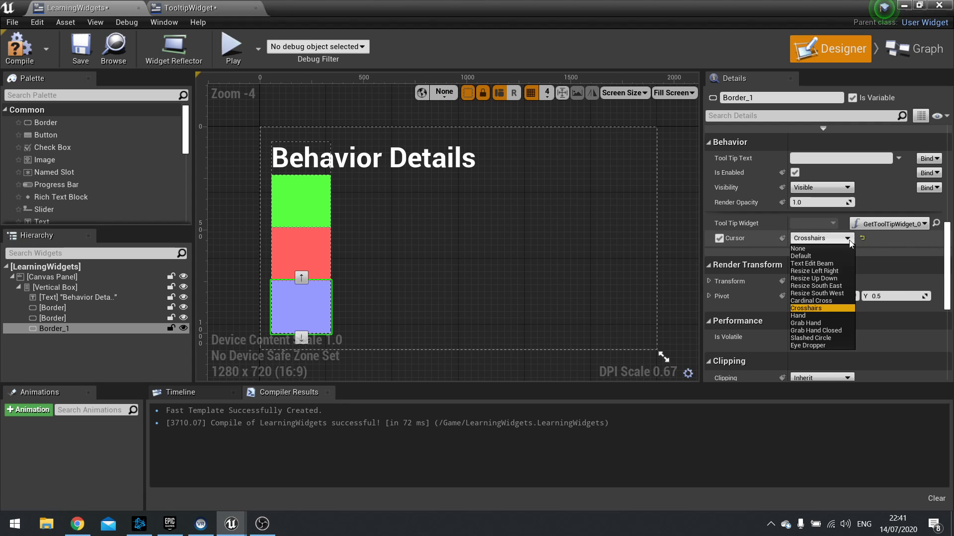
pyautogui.click(815, 251)
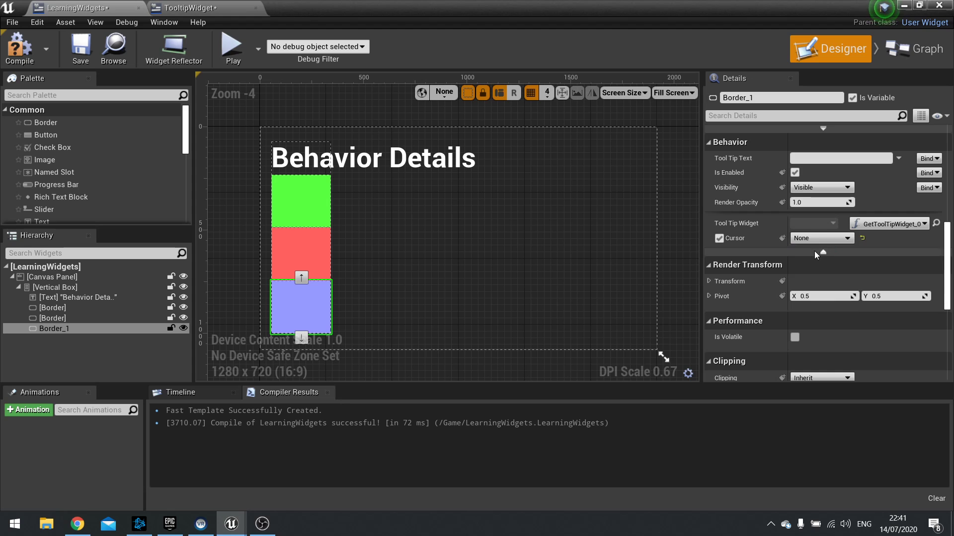